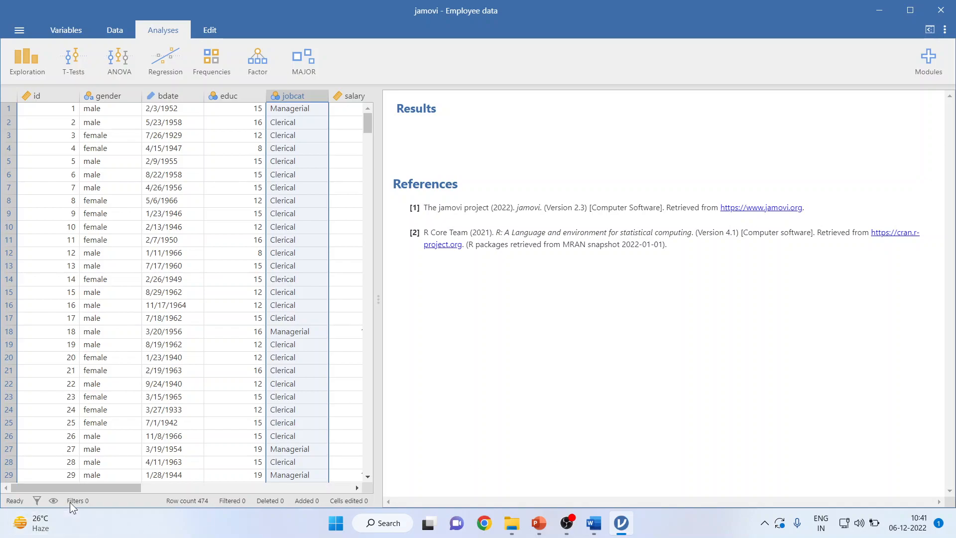
- Locate the salary and jobcat columns in the employee dataset and select each in turn
{"action": "left_click_drag", "start_coordinate": [89, 488], "coordinate": [144, 483]}
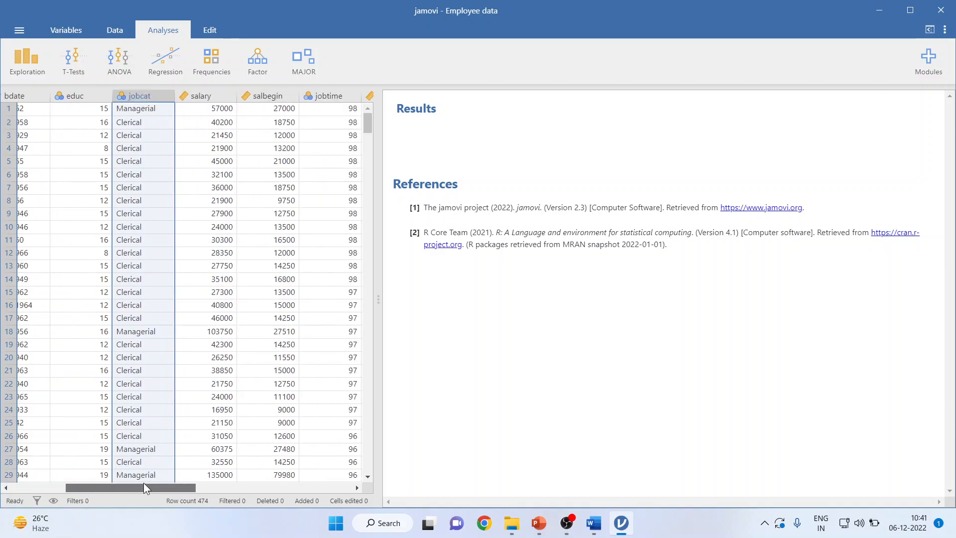
{"action": "left_click", "coordinate": [212, 97]}
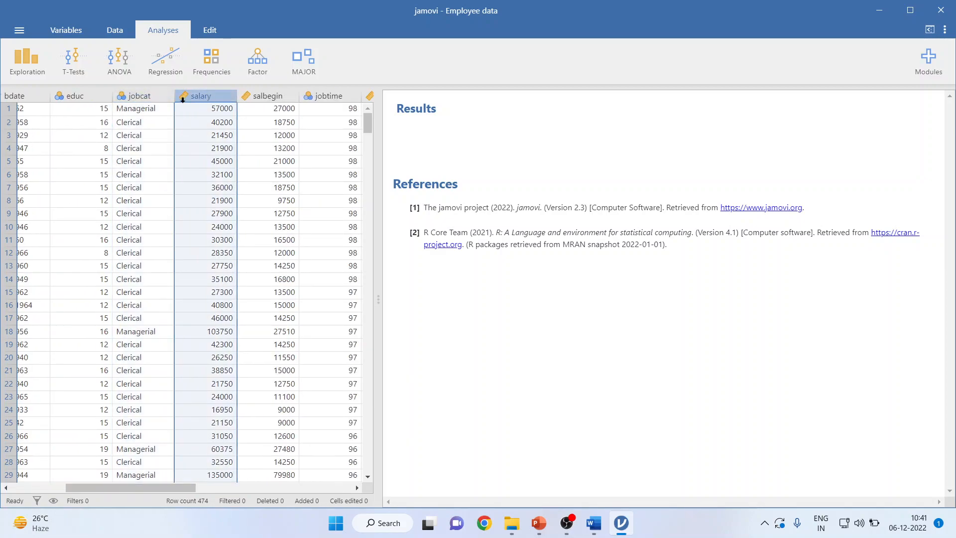
{"action": "left_click", "coordinate": [146, 93]}
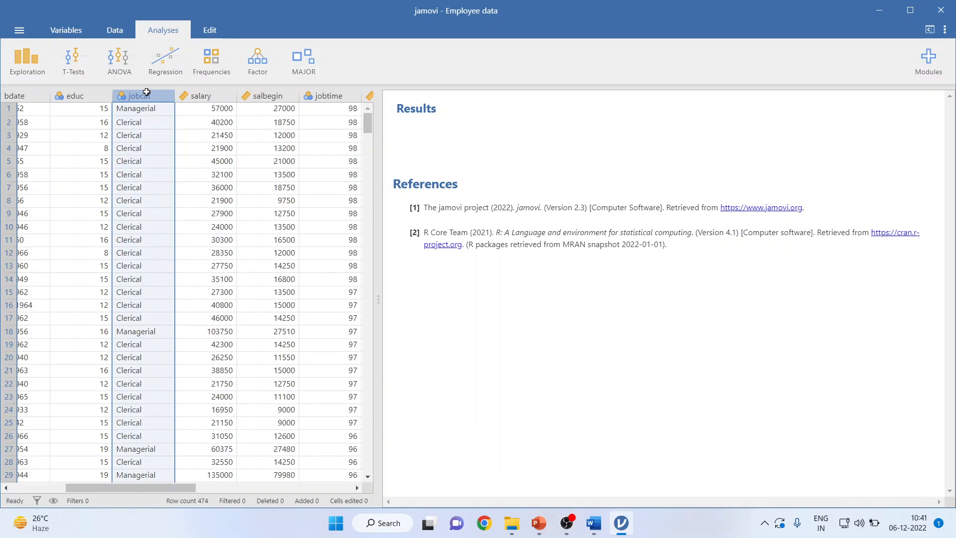
- Switch to the 5. ANOVA document in Word and highlight the research hypothesis at the start of the case study
{"action": "left_click", "coordinate": [594, 522]}
{"action": "left_click_drag", "start_coordinate": [951, 359], "coordinate": [951, 144]}
{"action": "left_click", "coordinate": [361, 188]}
{"action": "left_click_drag", "start_coordinate": [318, 228], "coordinate": [623, 209]}
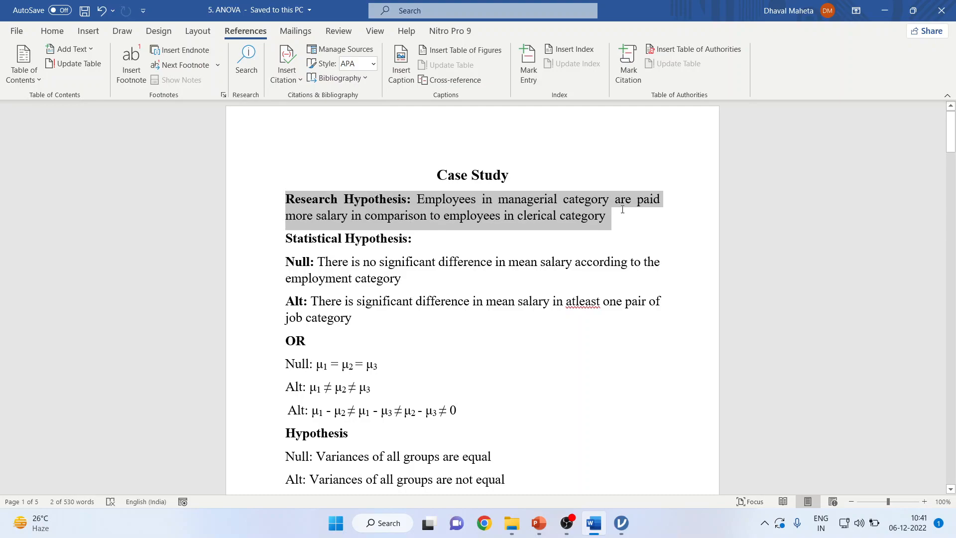
{"action": "left_click", "coordinate": [623, 211]}
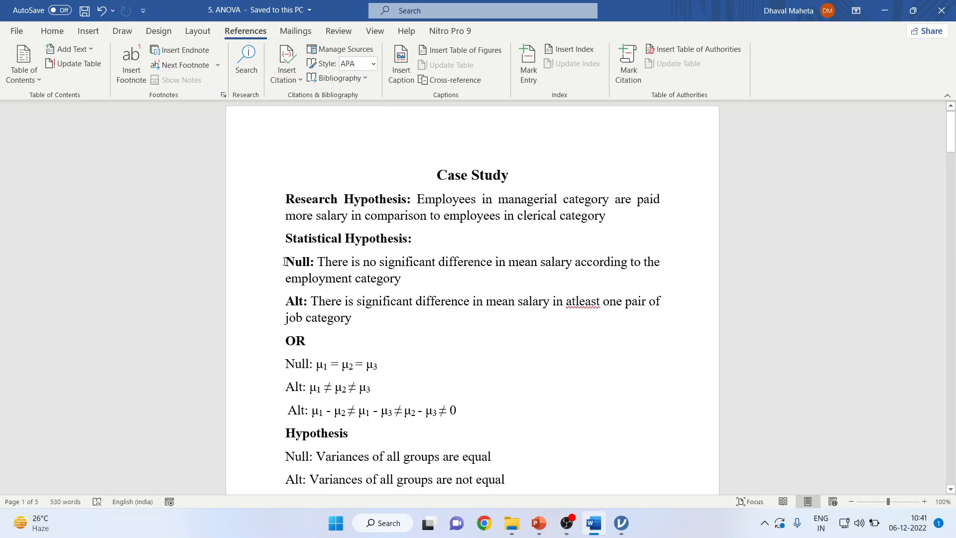
- Highlight the written null and alternative statistical hypotheses about mean salary by job category, one after the other
{"action": "left_click_drag", "start_coordinate": [284, 262], "coordinate": [380, 274]}
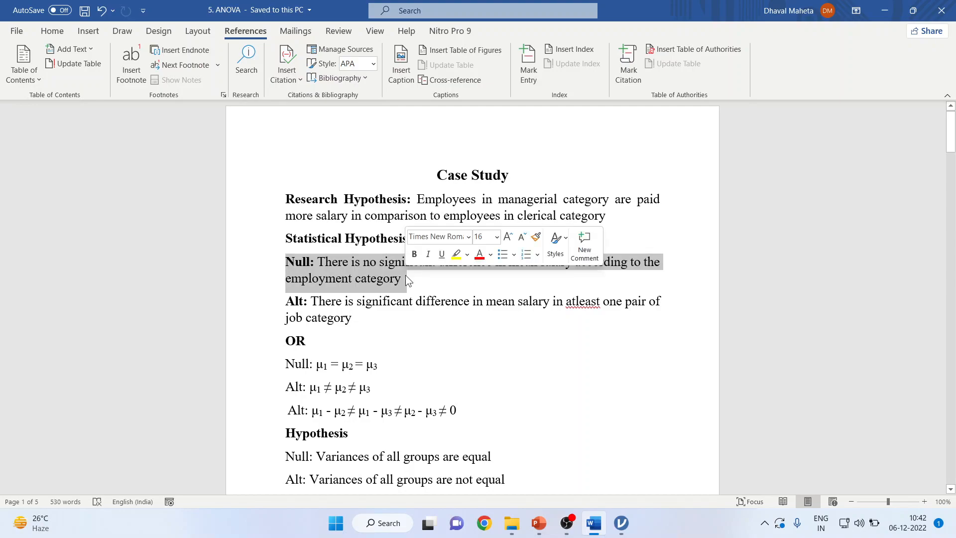
{"action": "scroll", "coordinate": [364, 247], "scroll_direction": "down", "scroll_amount": 2}
{"action": "left_click_drag", "start_coordinate": [290, 240], "coordinate": [383, 259]}
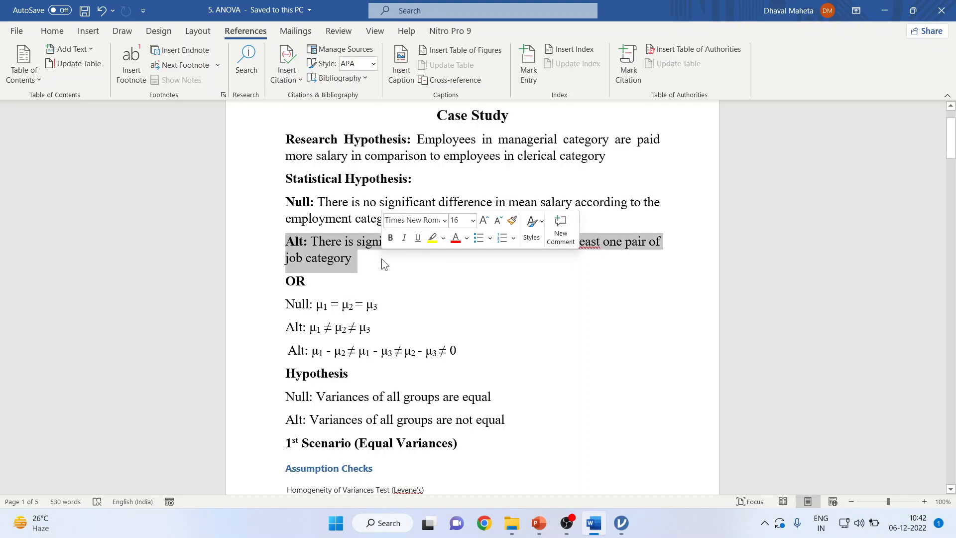
{"action": "left_click", "coordinate": [439, 267]}
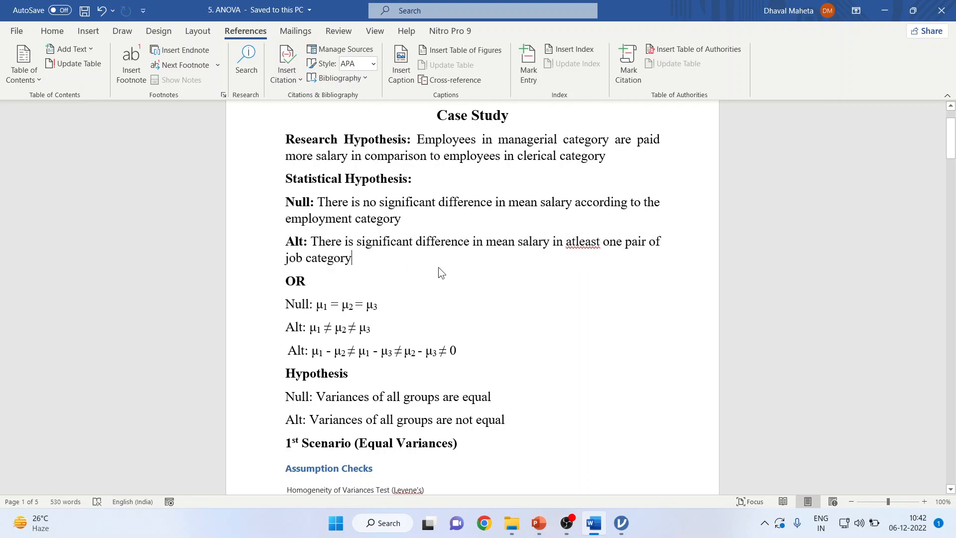
- Switch to PowerPoint to view the One Way ANOVA slide, and return to jamovi
{"action": "left_click", "coordinate": [539, 523]}
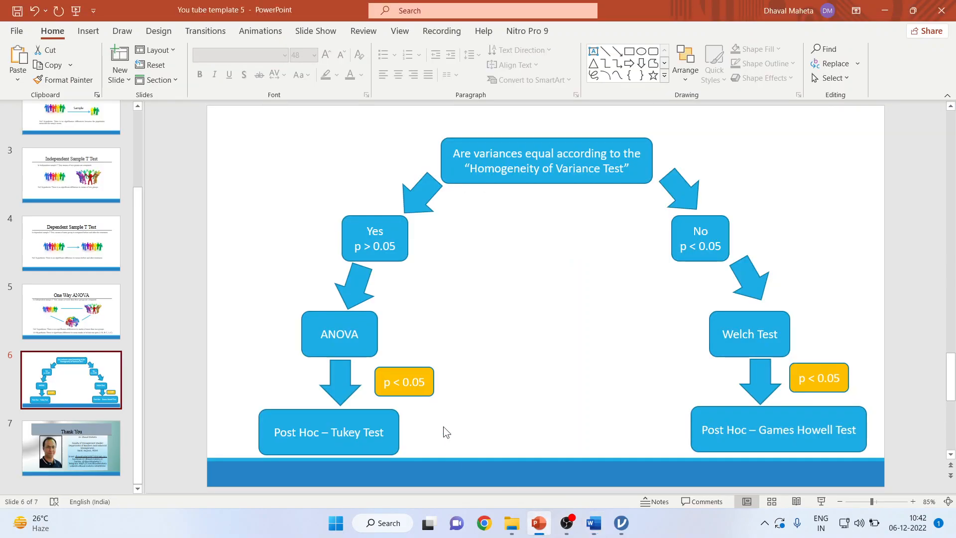
{"action": "key", "text": "Up"}
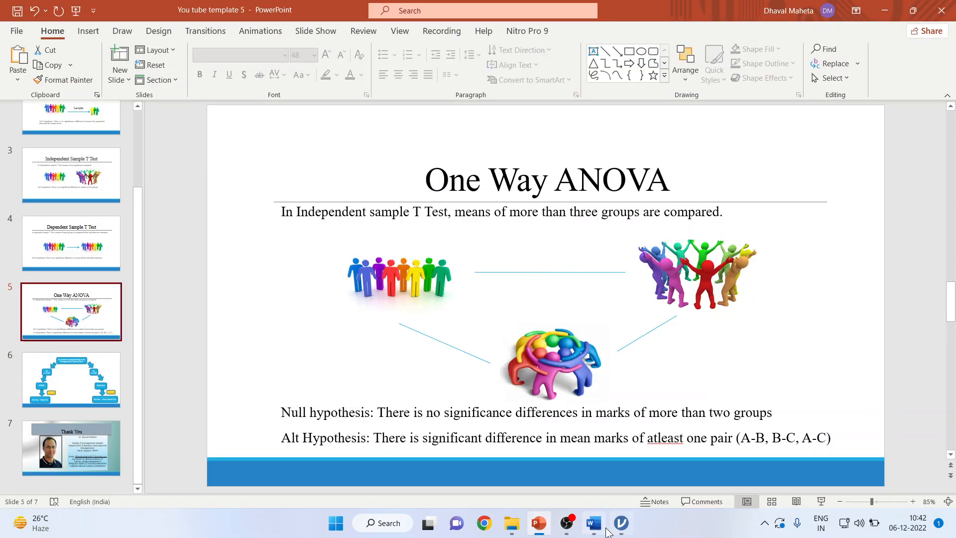
{"action": "left_click", "coordinate": [621, 523]}
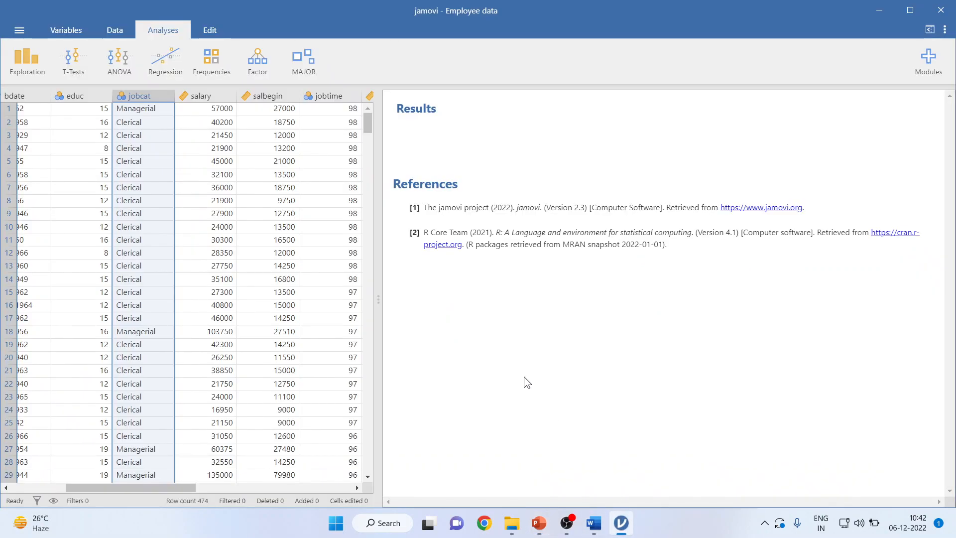
- Switch to Word and highlight the null hypothesis and both alternative hypotheses written in μ notation
{"action": "left_click", "coordinate": [594, 523]}
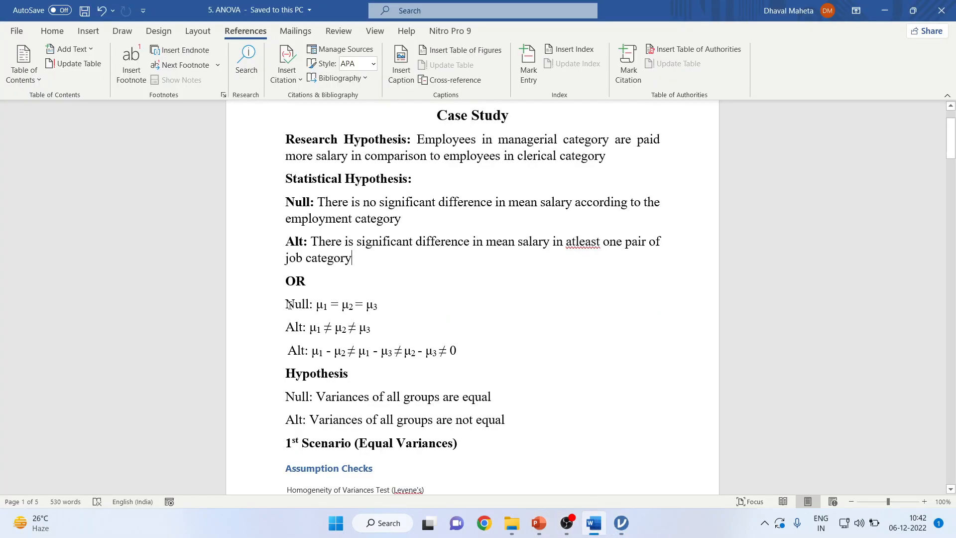
{"action": "left_click_drag", "start_coordinate": [285, 305], "coordinate": [383, 306]}
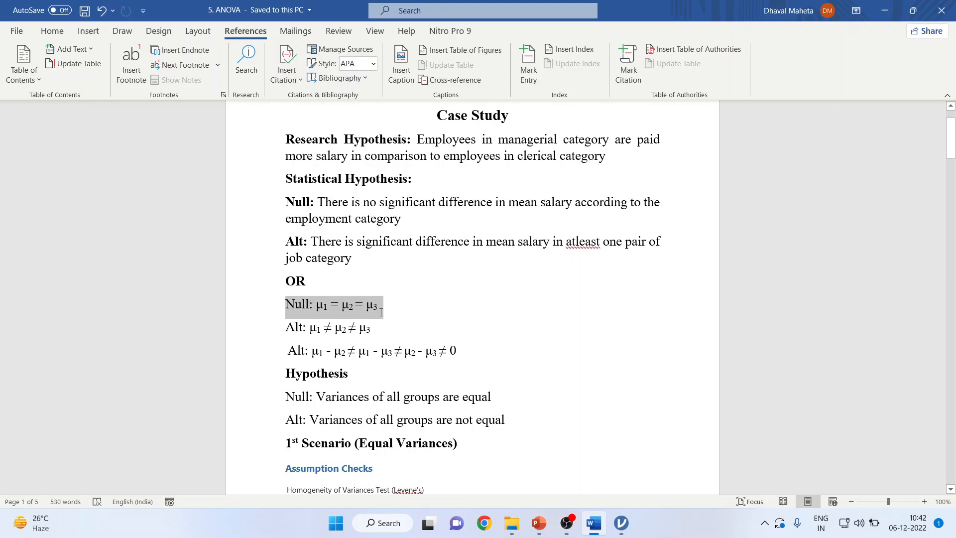
{"action": "left_click", "coordinate": [446, 324]}
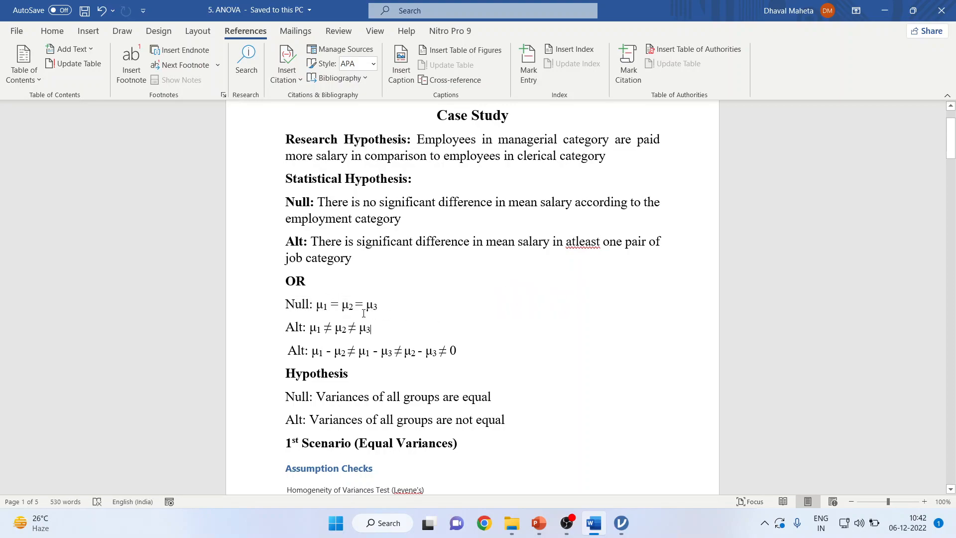
{"action": "left_click_drag", "start_coordinate": [312, 305], "coordinate": [408, 303]}
{"action": "left_click", "coordinate": [432, 320]}
{"action": "left_click_drag", "start_coordinate": [282, 328], "coordinate": [405, 329]}
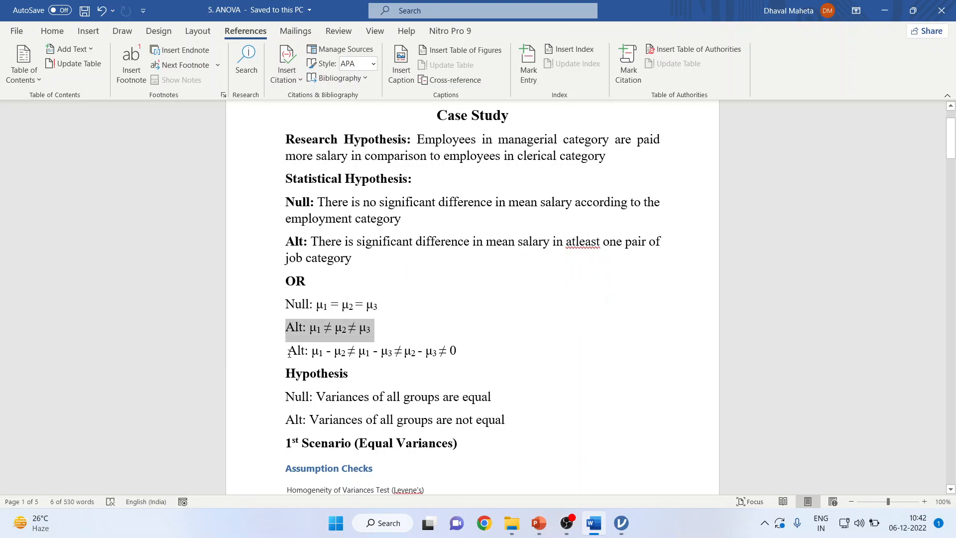
{"action": "left_click_drag", "start_coordinate": [289, 351], "coordinate": [458, 355]}
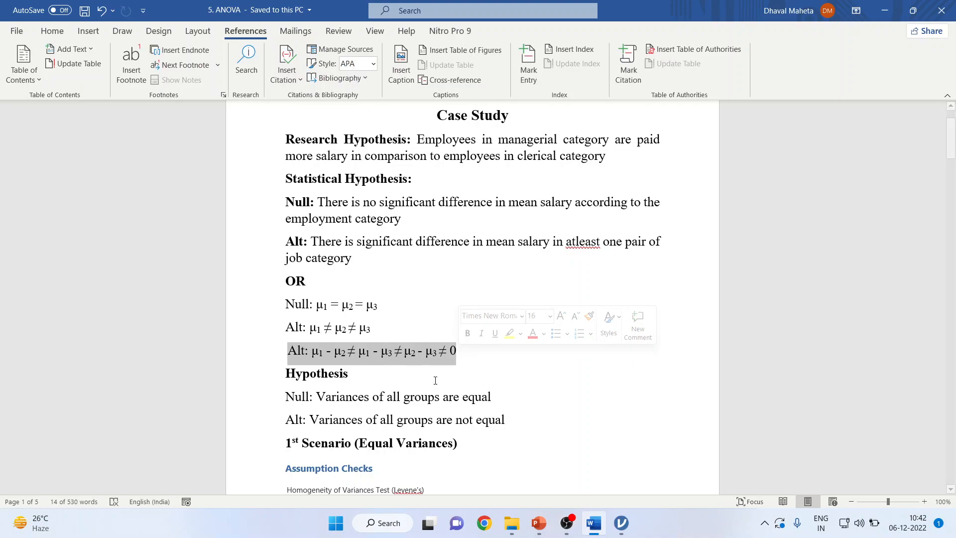
{"action": "scroll", "coordinate": [497, 368], "scroll_direction": "down", "scroll_amount": 1}
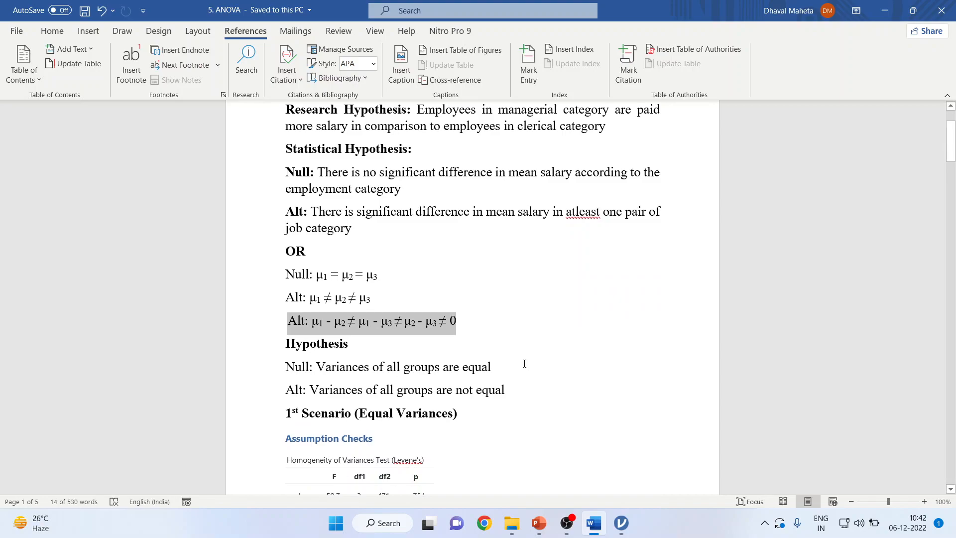
{"action": "left_click", "coordinate": [524, 364]}
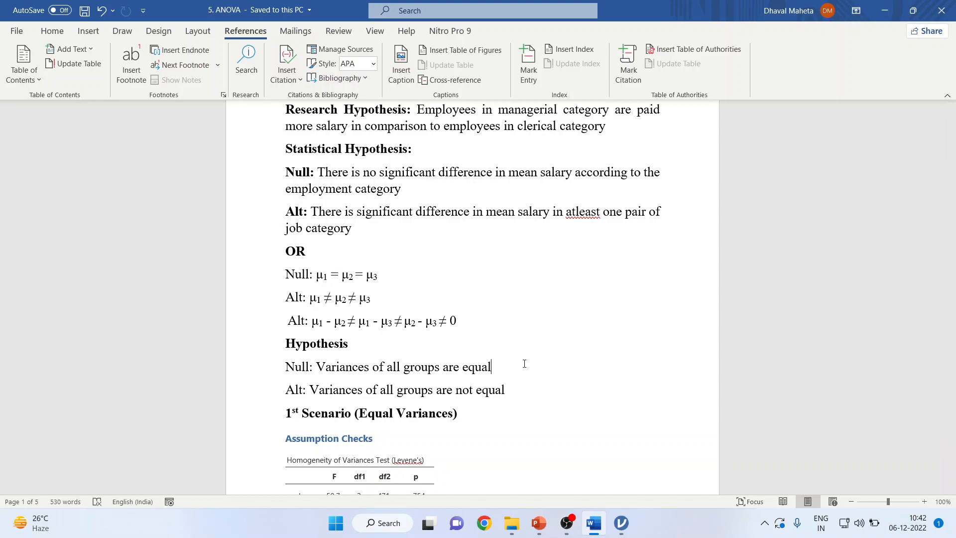
- Switch to PowerPoint to view the Homogeneity of Variance Test flowchart on slide 6, and return to jamovi
{"action": "left_click", "coordinate": [539, 523]}
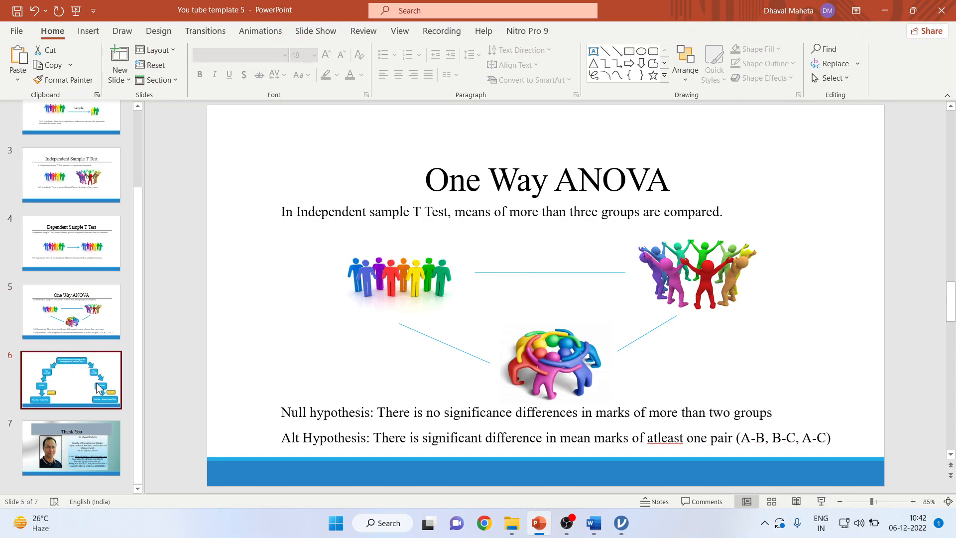
{"action": "left_click", "coordinate": [98, 387]}
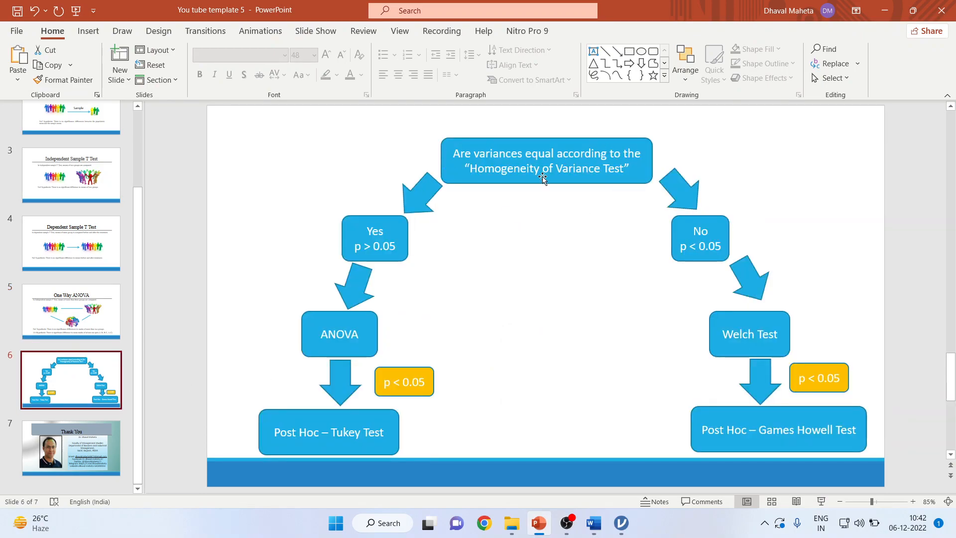
{"action": "left_click", "coordinate": [621, 523]}
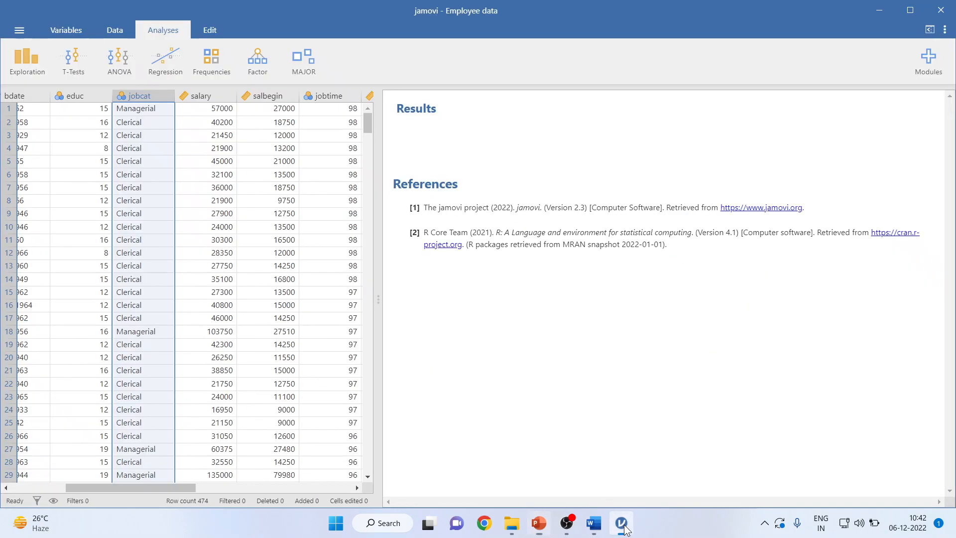
- Create a One-Way ANOVA with salary as the dependent variable and jobcat as the grouping variable
{"action": "left_click", "coordinate": [124, 73]}
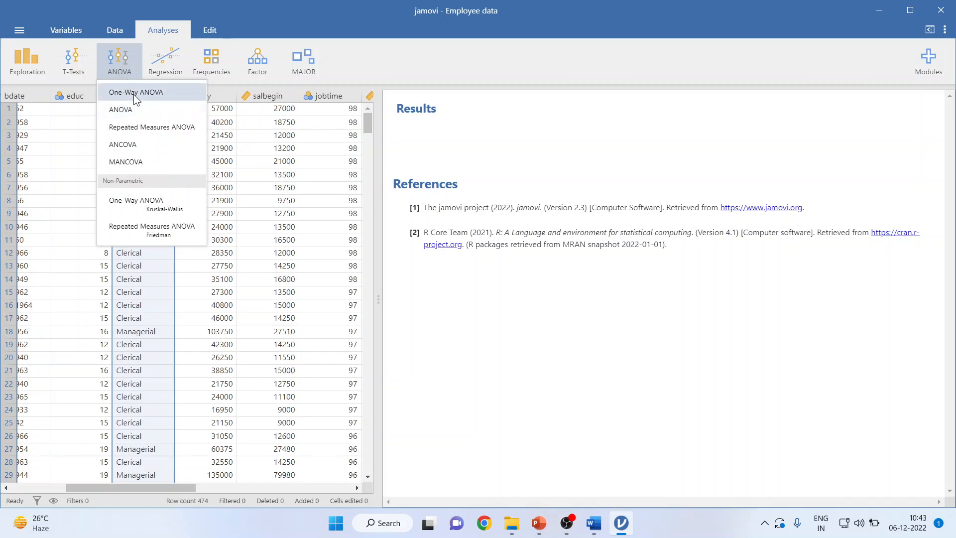
{"action": "left_click", "coordinate": [135, 94]}
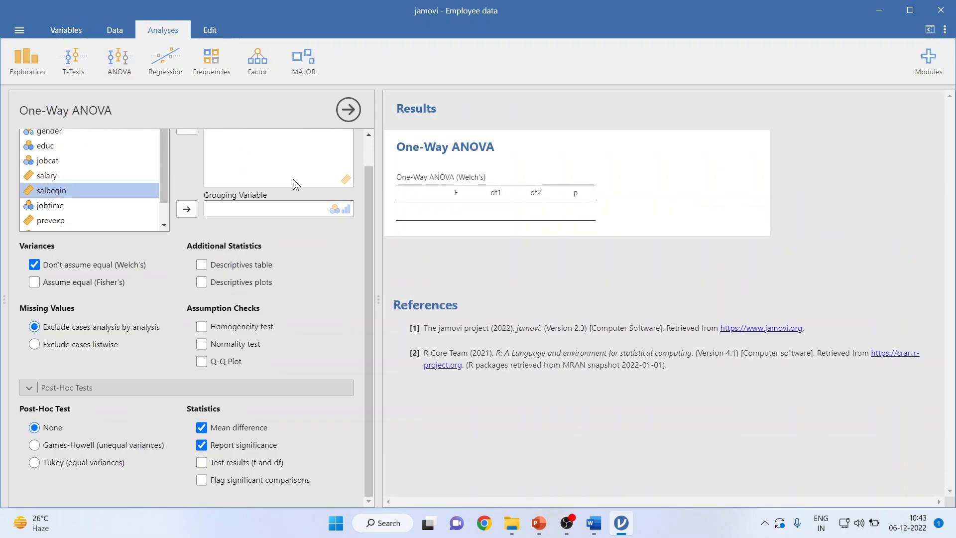
{"action": "scroll", "coordinate": [372, 229], "scroll_direction": "up", "scroll_amount": 1}
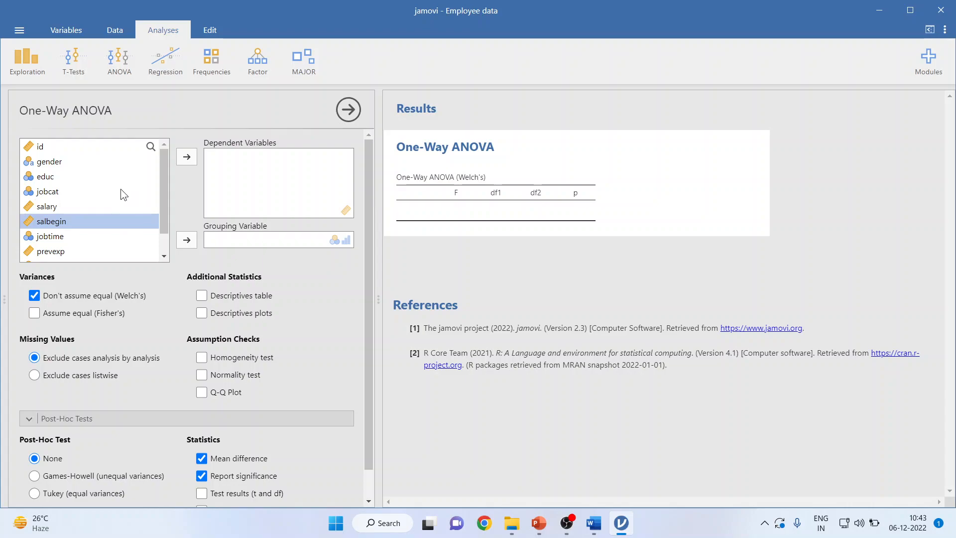
{"action": "left_click", "coordinate": [53, 207]}
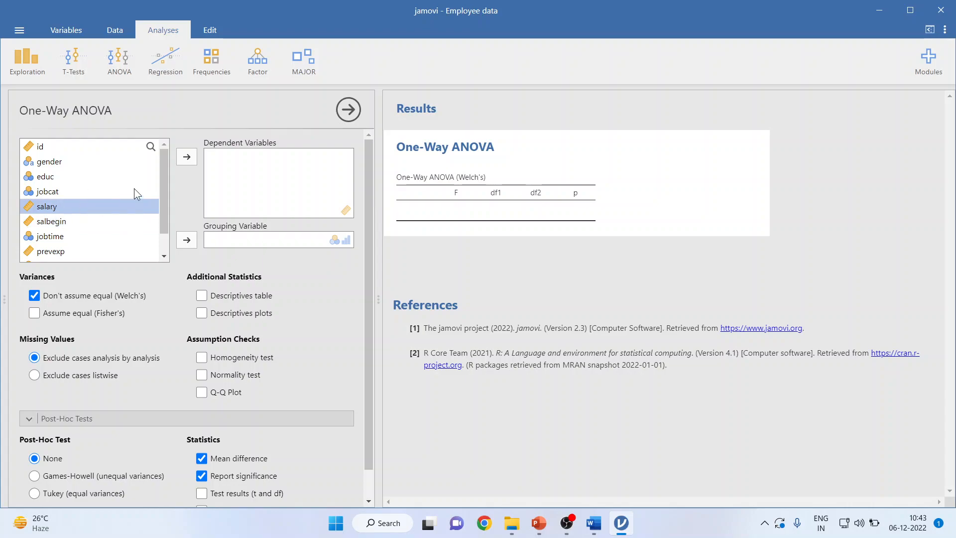
{"action": "left_click", "coordinate": [187, 156]}
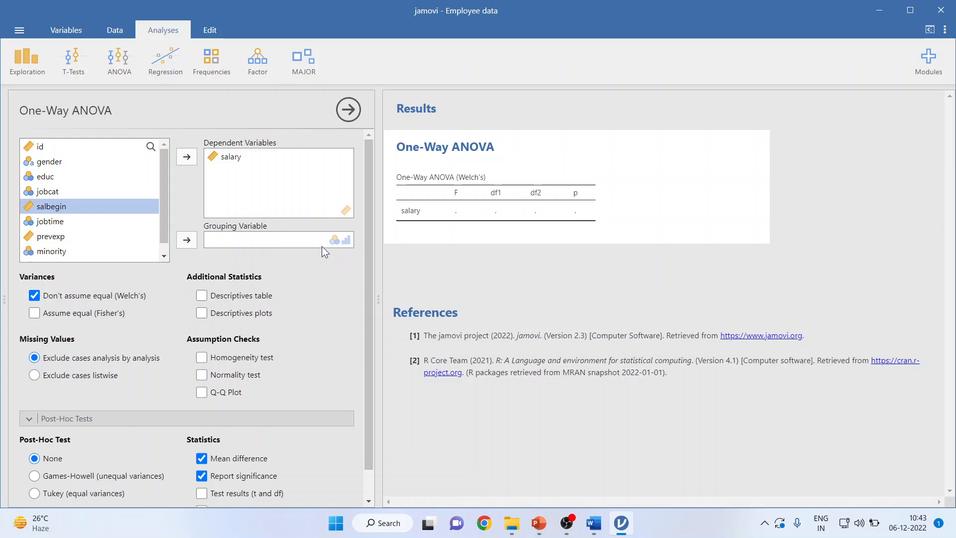
{"action": "left_click", "coordinate": [56, 191]}
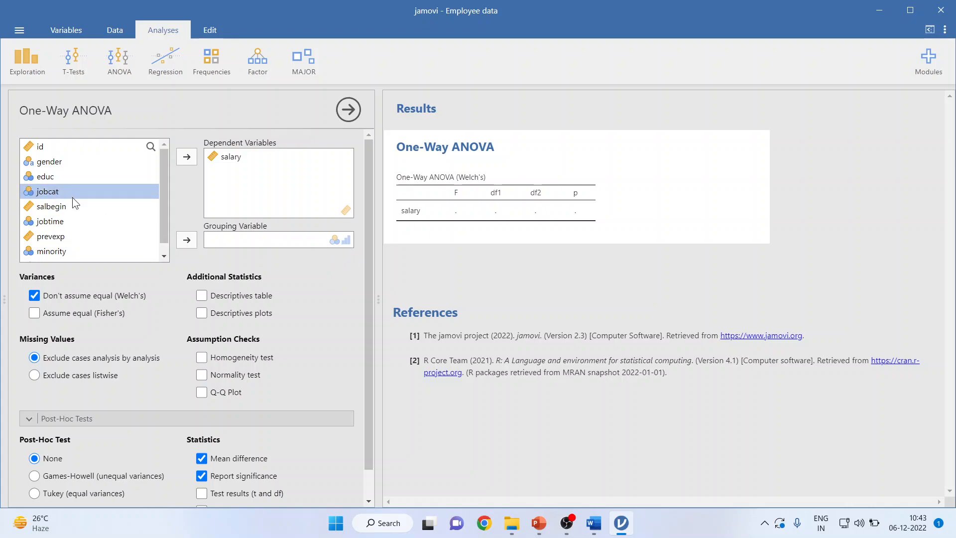
{"action": "left_click", "coordinate": [186, 240]}
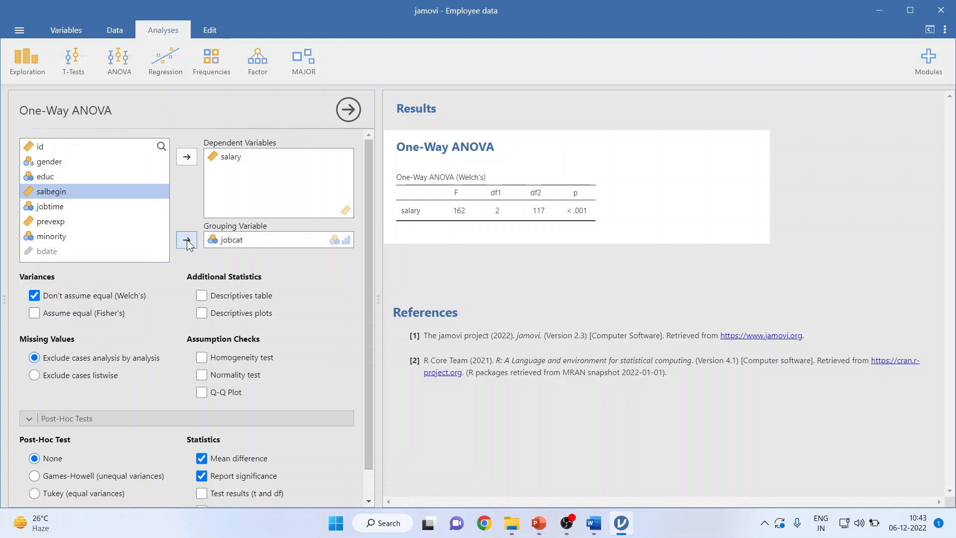
- Leave both the Welch's and Fisher's variance options off and enable the homogeneity test for the ANOVA
{"action": "left_click", "coordinate": [33, 314]}
{"action": "left_click", "coordinate": [35, 296]}
{"action": "left_click", "coordinate": [35, 312]}
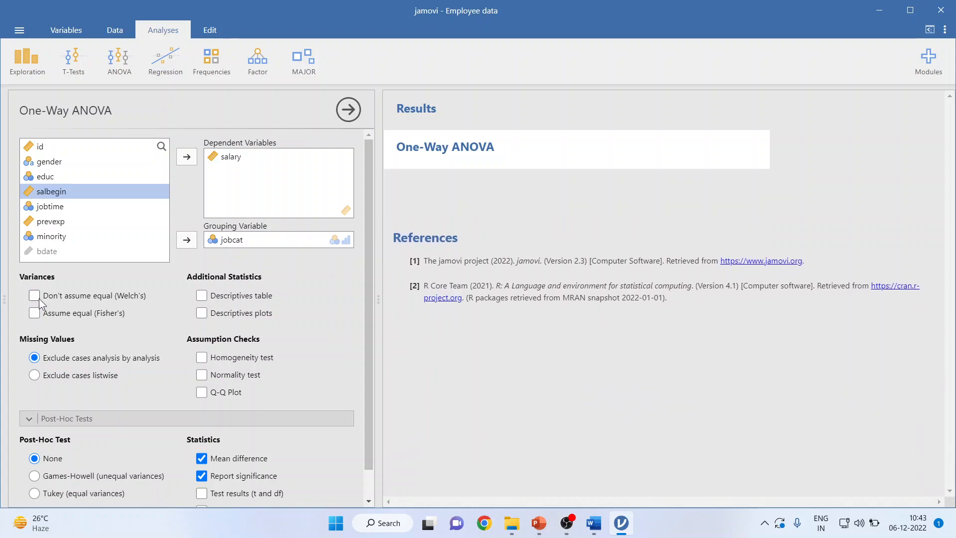
{"action": "left_click", "coordinate": [202, 358]}
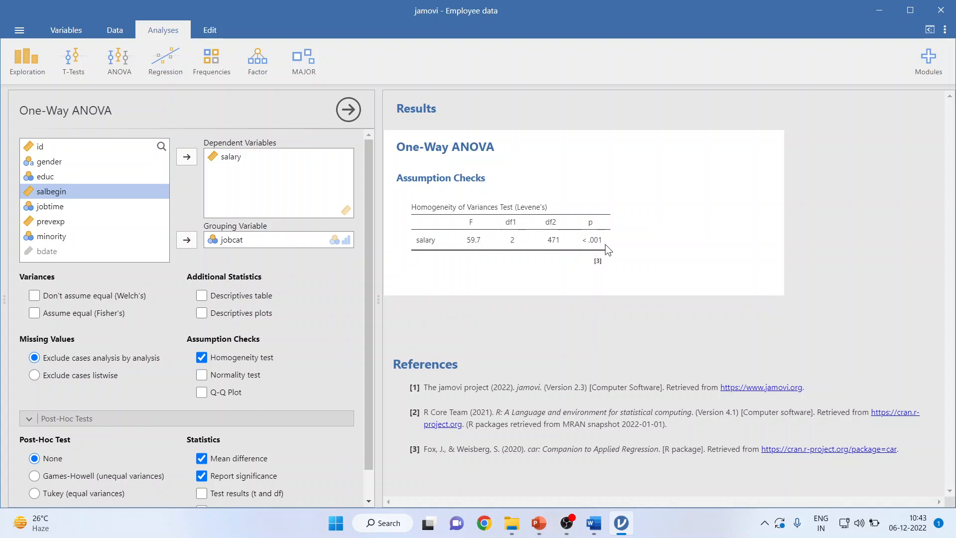
- Switch to Word and highlight the equal-variance null and alternative hypotheses and the Levene's test p-value under the 1st Scenario
{"action": "left_click", "coordinate": [597, 515]}
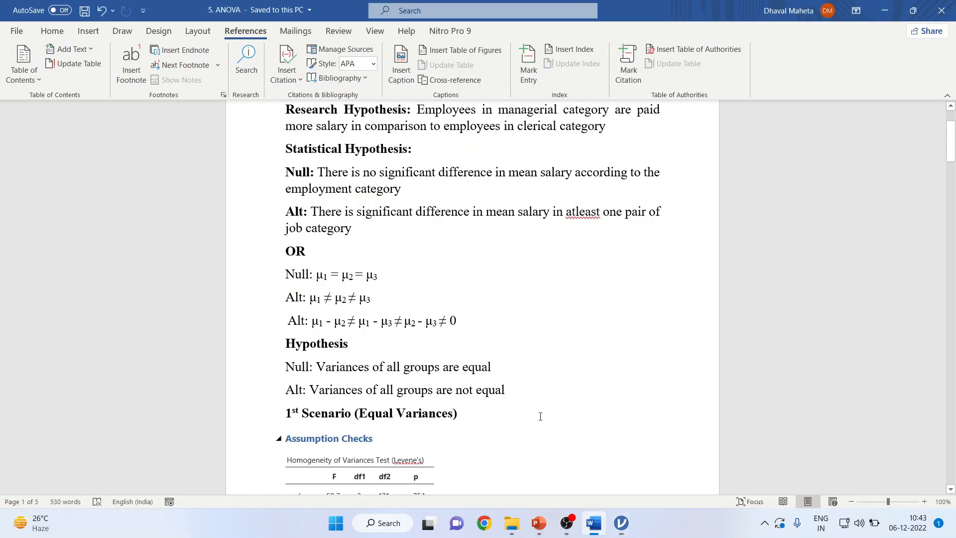
{"action": "scroll", "coordinate": [466, 363], "scroll_direction": "down", "scroll_amount": 3}
{"action": "scroll", "coordinate": [466, 363], "scroll_direction": "down", "scroll_amount": 1}
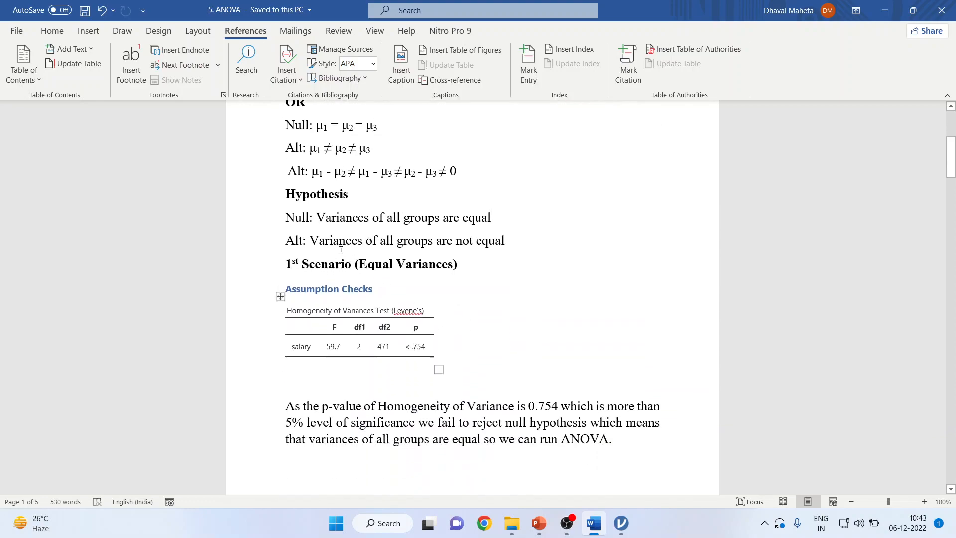
{"action": "left_click_drag", "start_coordinate": [291, 215], "coordinate": [520, 227]}
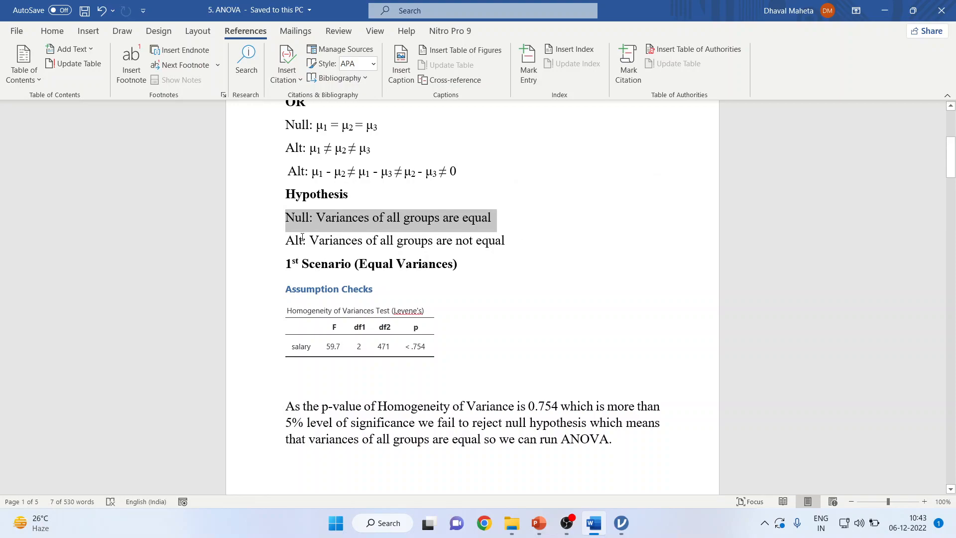
{"action": "left_click_drag", "start_coordinate": [287, 242], "coordinate": [505, 246]}
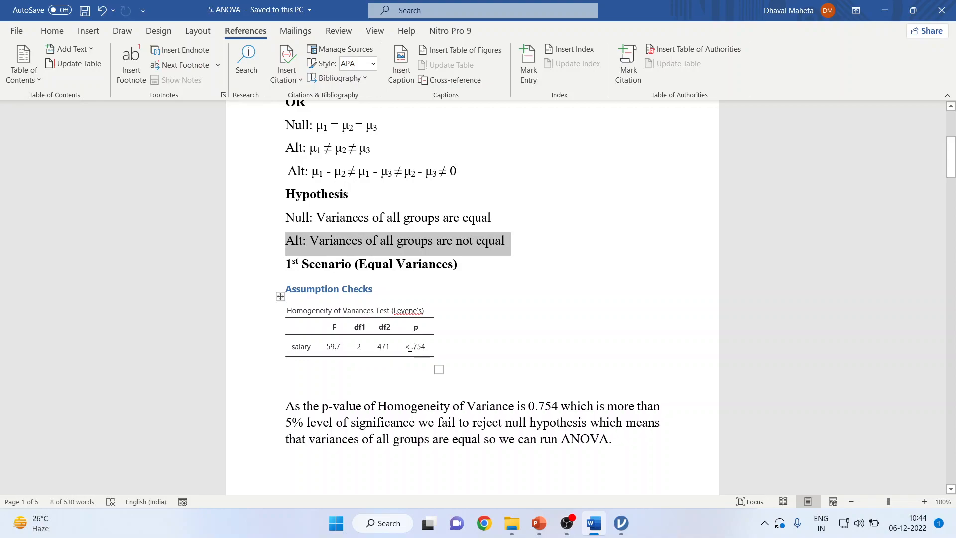
{"action": "left_click_drag", "start_coordinate": [409, 347], "coordinate": [426, 348]}
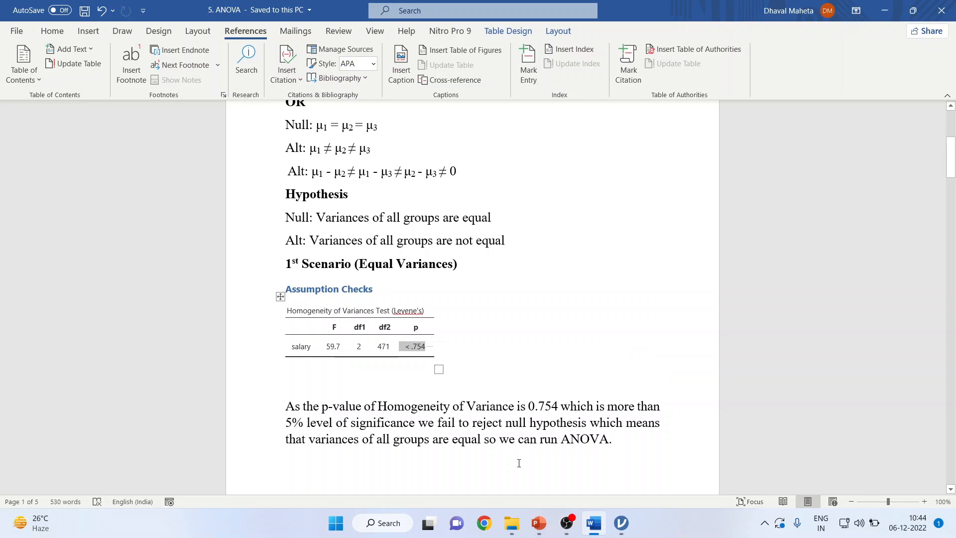
- Check Levene's result in jamovi, and in Word highlight the equal-variance interpretation and the 1st Scenario heading
{"action": "left_click", "coordinate": [621, 523]}
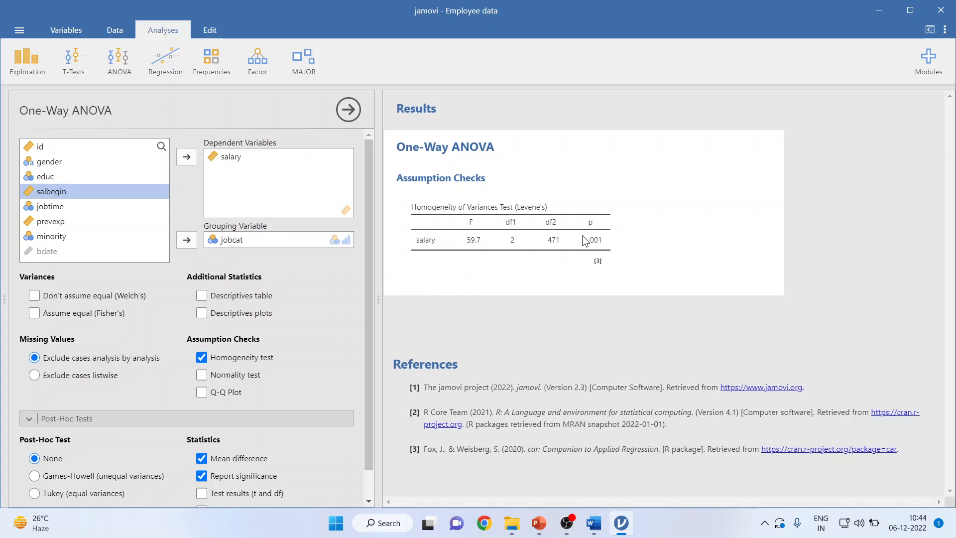
{"action": "left_click", "coordinate": [593, 523]}
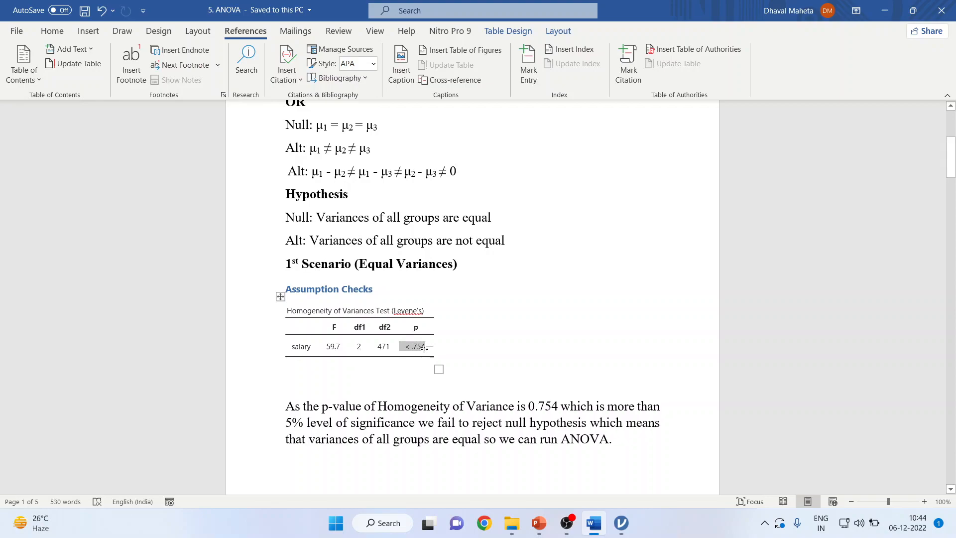
{"action": "left_click", "coordinate": [329, 407]}
{"action": "left_click_drag", "start_coordinate": [282, 408], "coordinate": [534, 408]}
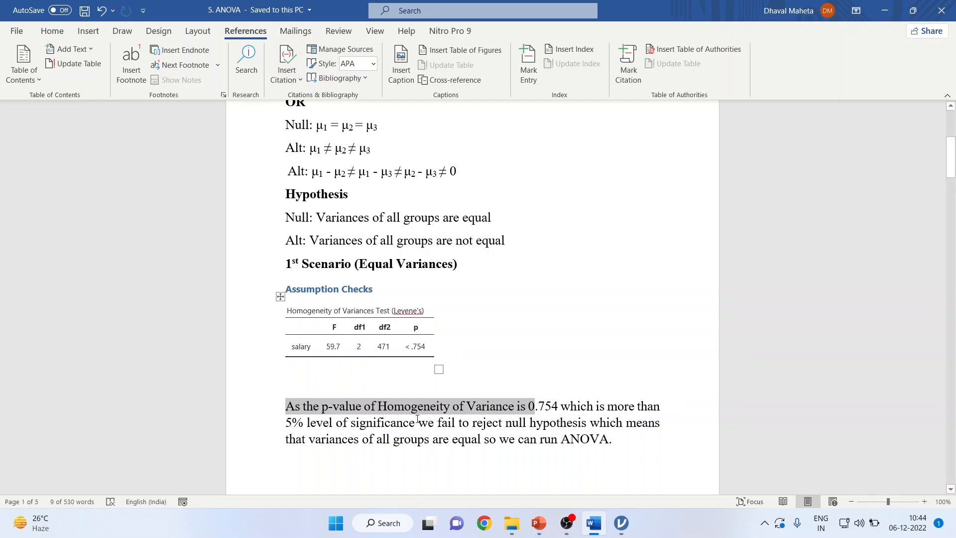
{"action": "left_click_drag", "start_coordinate": [315, 450], "coordinate": [482, 446]}
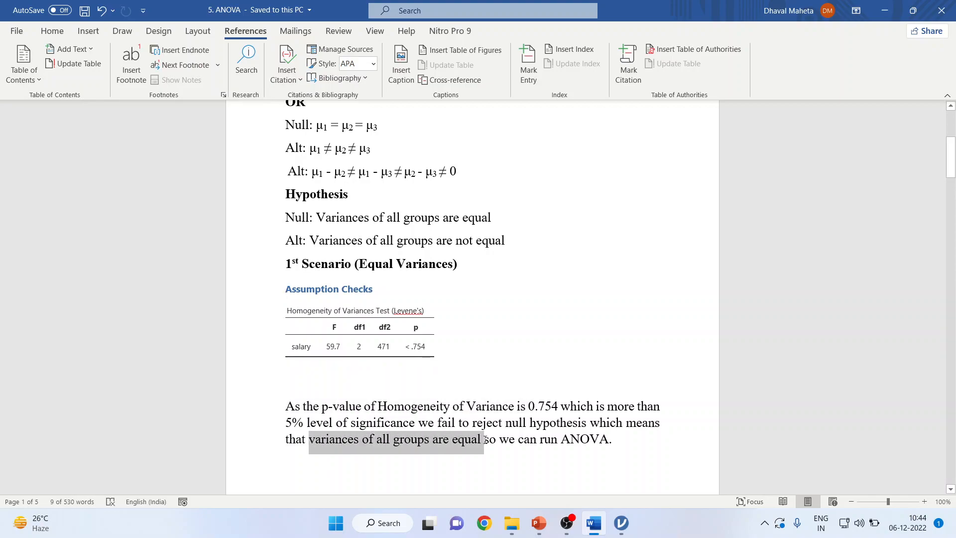
{"action": "left_click_drag", "start_coordinate": [285, 264], "coordinate": [483, 264]}
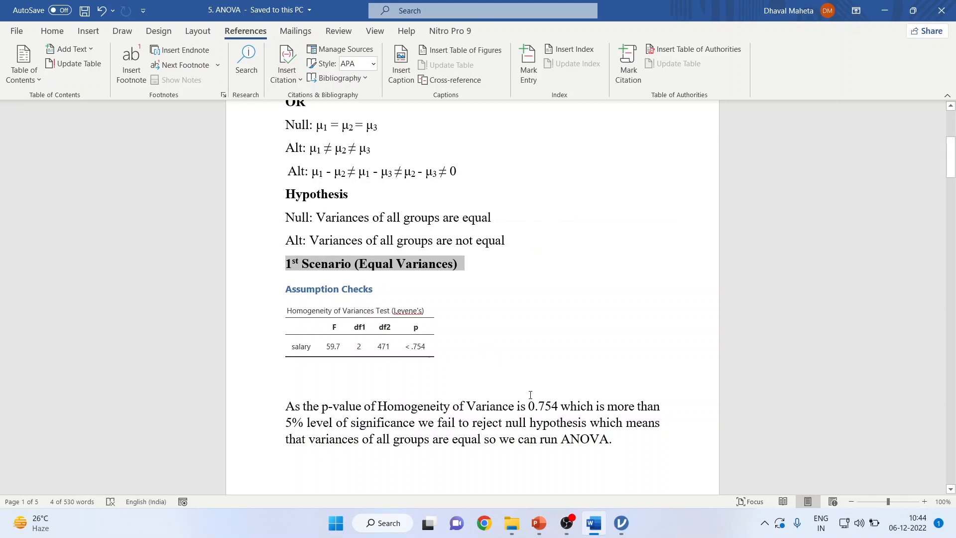
{"action": "scroll", "coordinate": [530, 395], "scroll_direction": "down", "scroll_amount": 10}
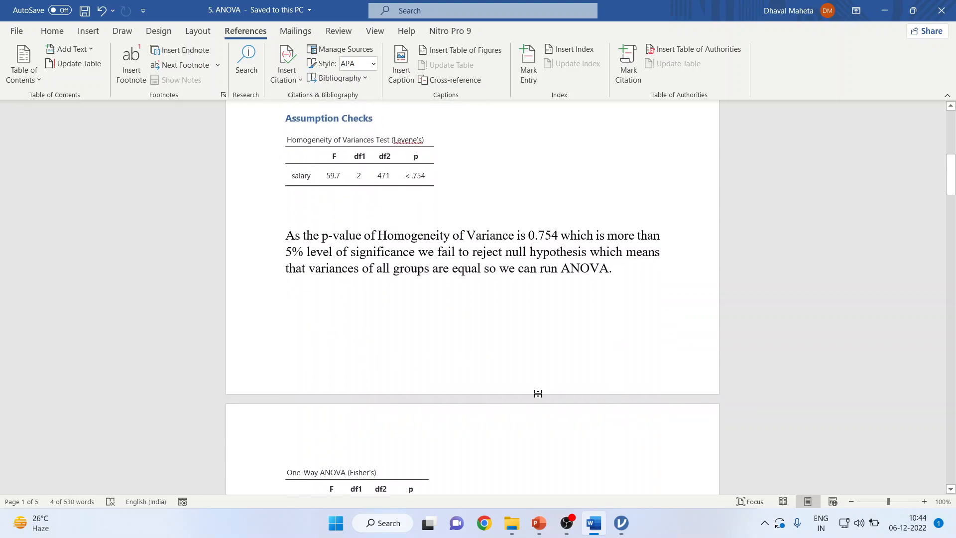
- Switch to jamovi and enable the Assume equal (Fisher's) variance option for the One-Way ANOVA
{"action": "left_click", "coordinate": [621, 523]}
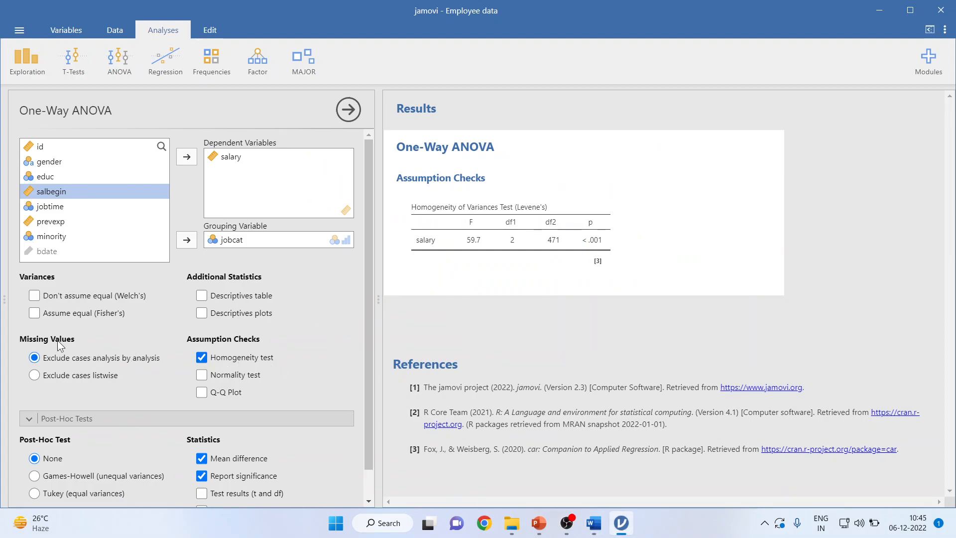
{"action": "left_click", "coordinate": [34, 313]}
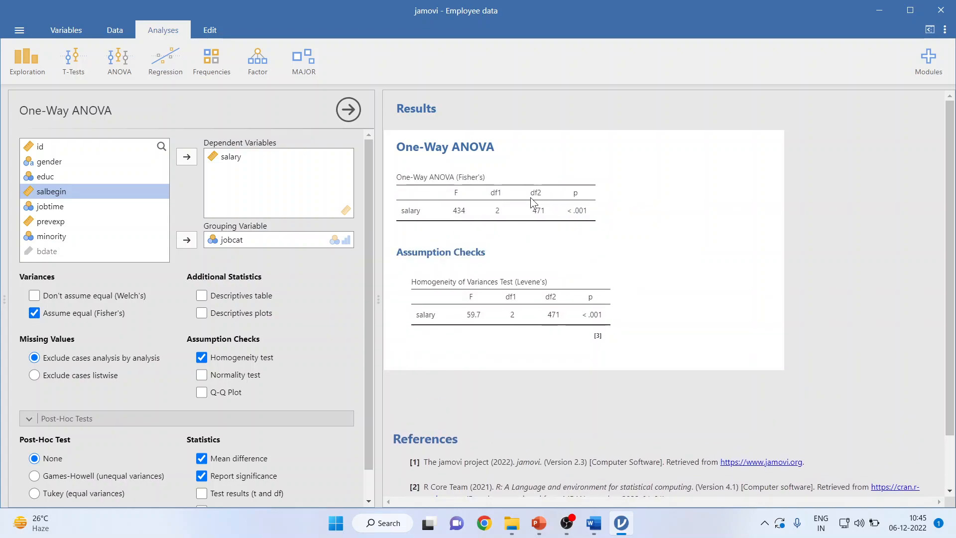
{"action": "right_click", "coordinate": [502, 193]}
- Switch to Word and highlight the F-test conclusion about mean salary in at least one pair of job category
{"action": "left_click", "coordinate": [605, 531]}
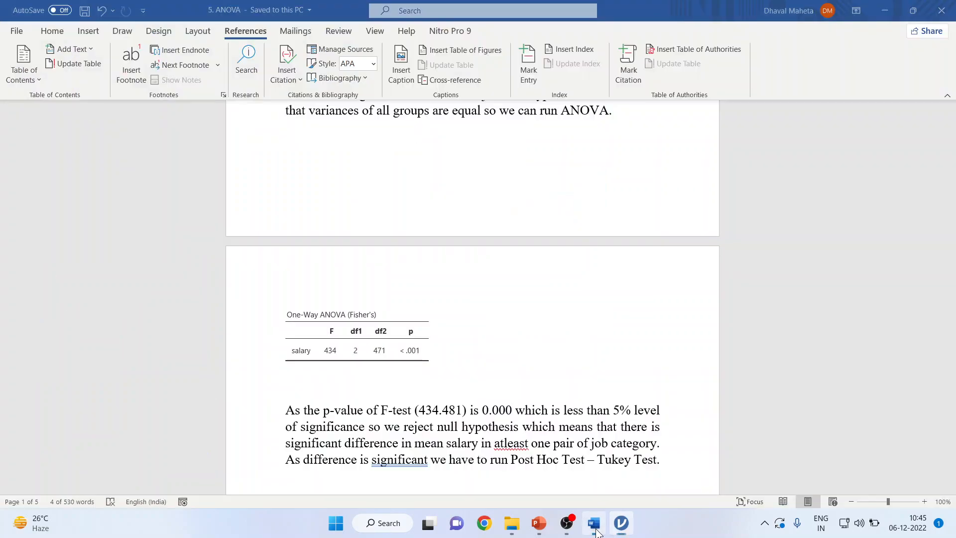
{"action": "scroll", "coordinate": [343, 368], "scroll_direction": "down", "scroll_amount": 2}
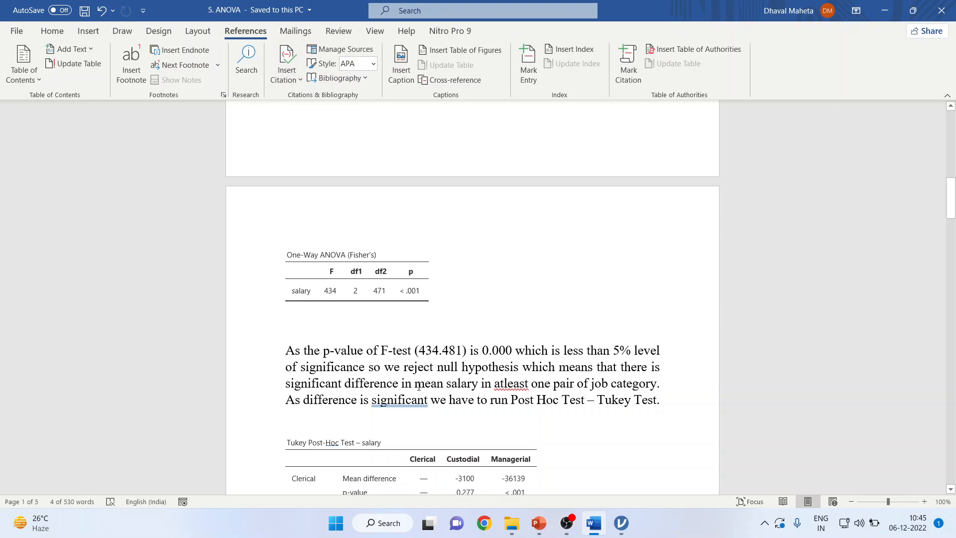
{"action": "left_click_drag", "start_coordinate": [439, 386], "coordinate": [667, 386]}
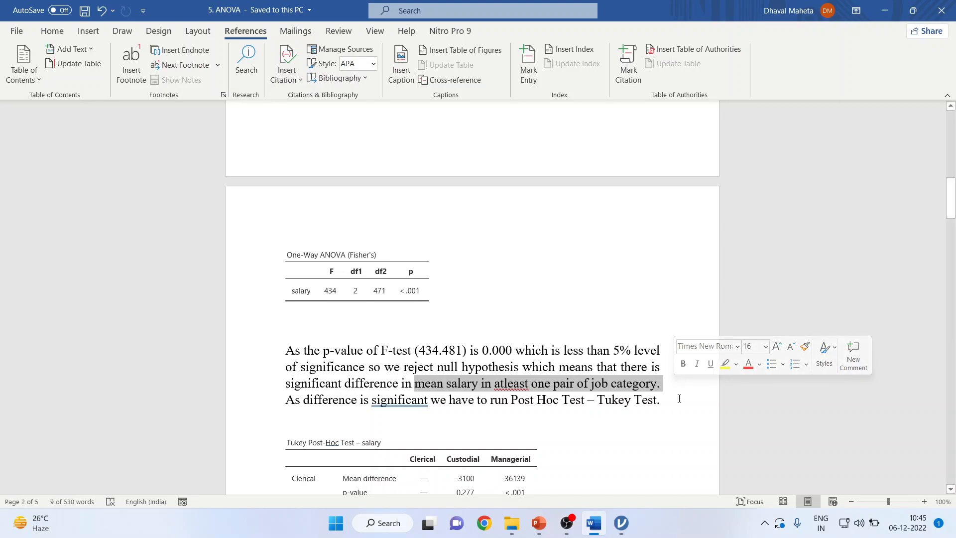
{"action": "scroll", "coordinate": [679, 399], "scroll_direction": "down", "scroll_amount": 2}
- Consult the post hoc flowchart in PowerPoint and select the Tukey (equal variances) post-hoc test in jamovi
{"action": "left_click", "coordinate": [539, 521]}
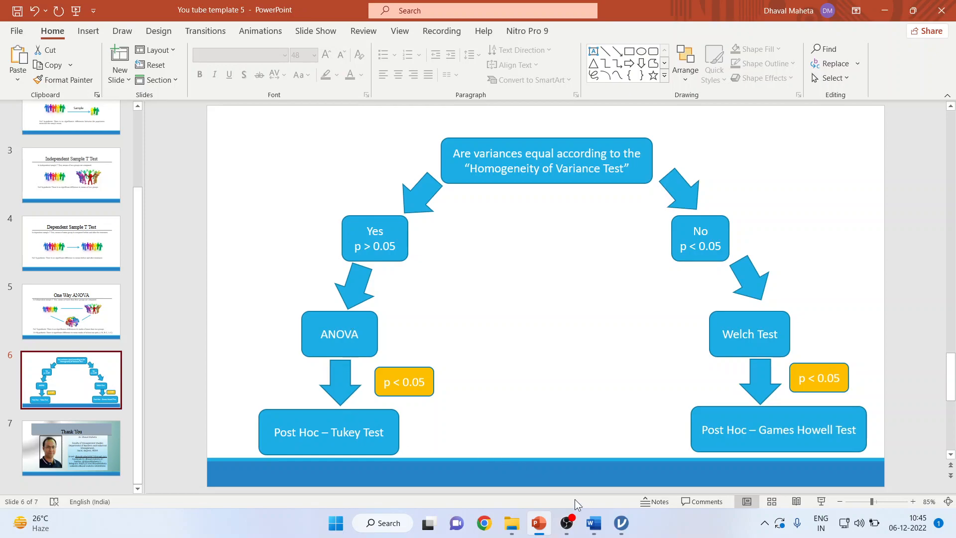
{"action": "left_click", "coordinate": [621, 523]}
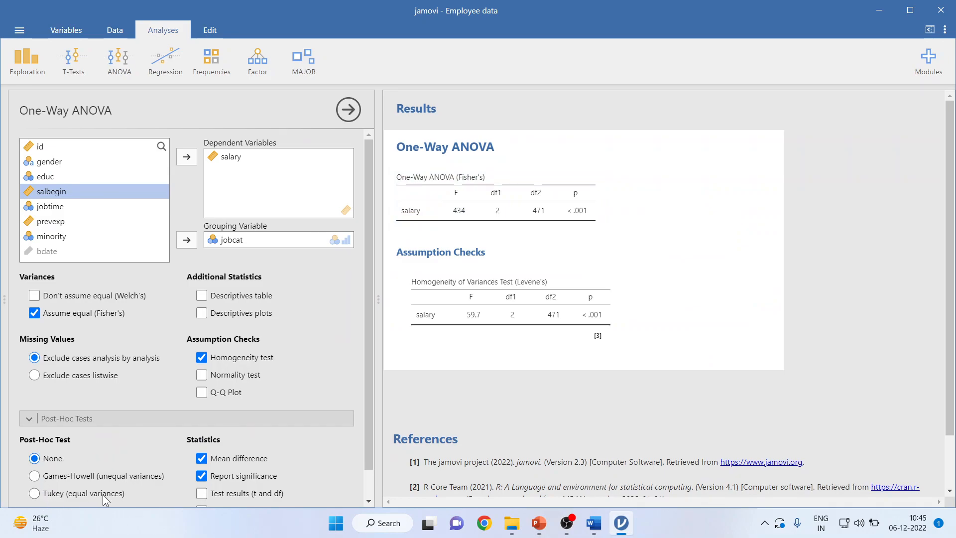
{"action": "left_click", "coordinate": [35, 494]}
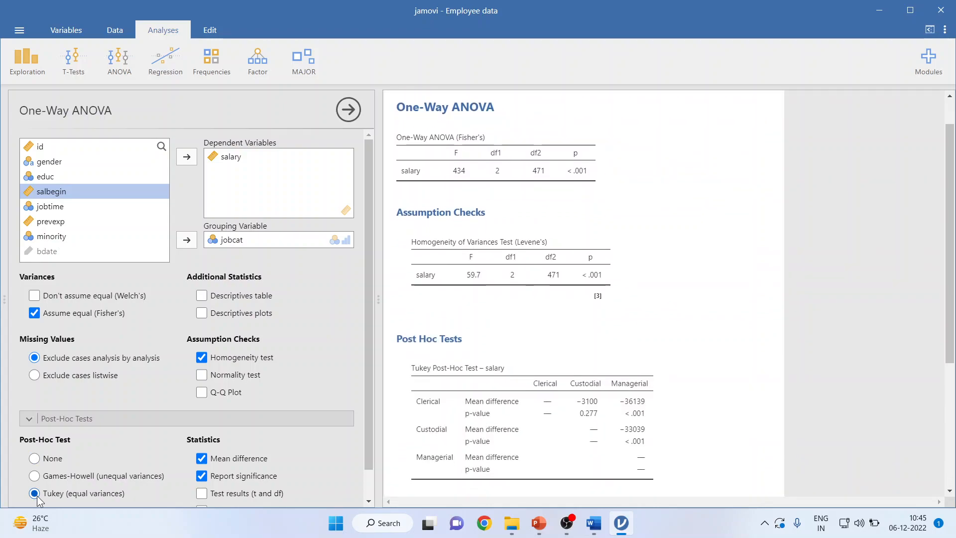
{"action": "right_click", "coordinate": [553, 417]}
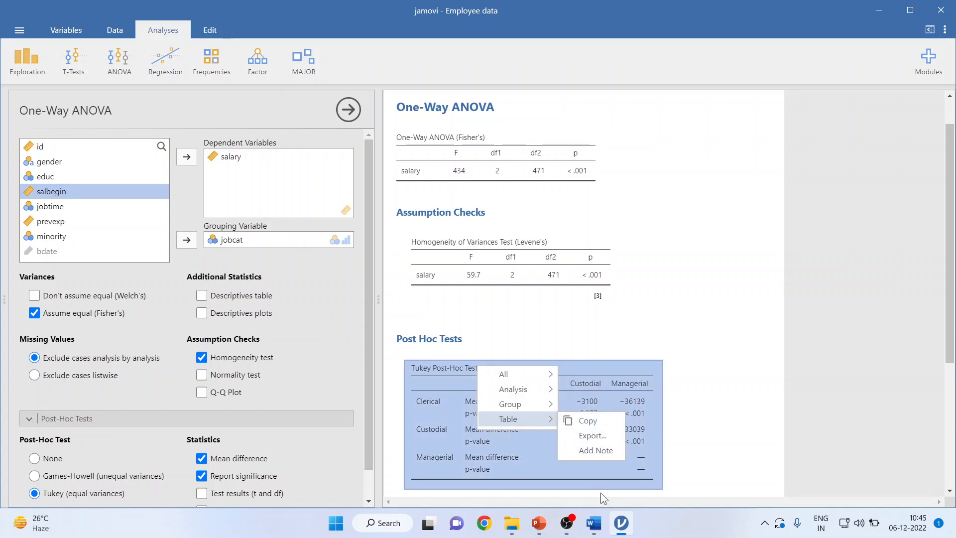
- Switch to Word and highlight the Clerical-Custodial and Clerical-Managerial p-values in the Tukey Post-Hoc Test table
{"action": "left_click", "coordinate": [604, 526]}
{"action": "scroll", "coordinate": [580, 335], "scroll_direction": "down", "scroll_amount": 5}
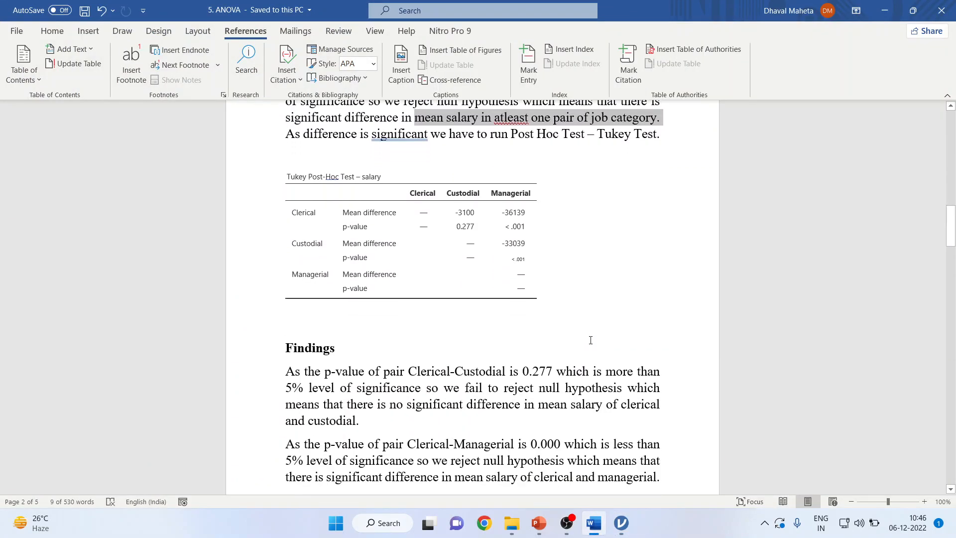
{"action": "left_click", "coordinate": [290, 210]}
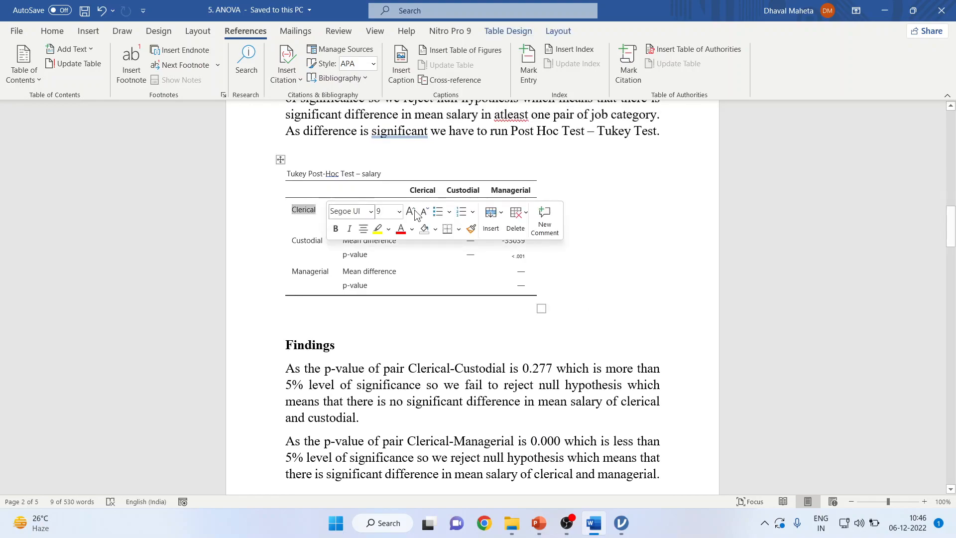
{"action": "left_click_drag", "start_coordinate": [443, 189], "coordinate": [452, 220]}
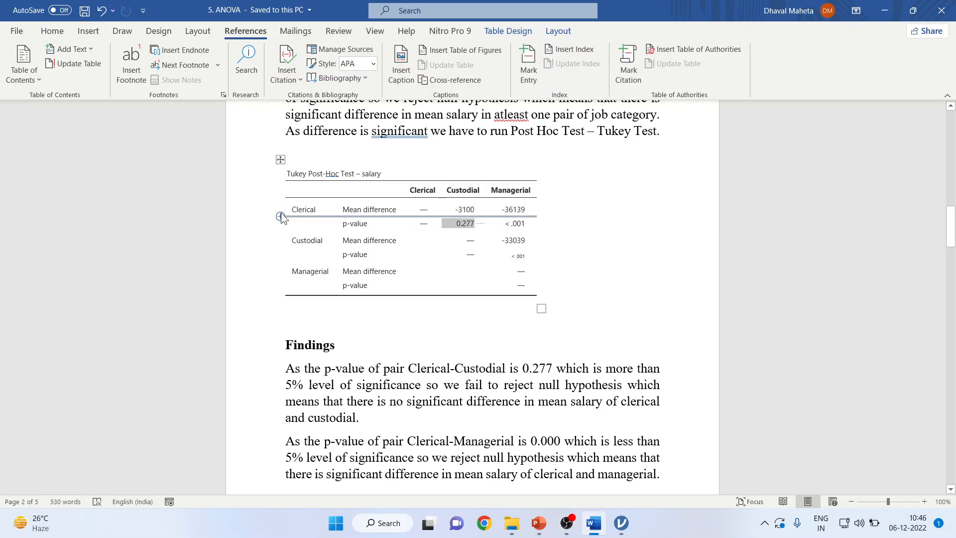
{"action": "left_click_drag", "start_coordinate": [507, 210], "coordinate": [524, 223]}
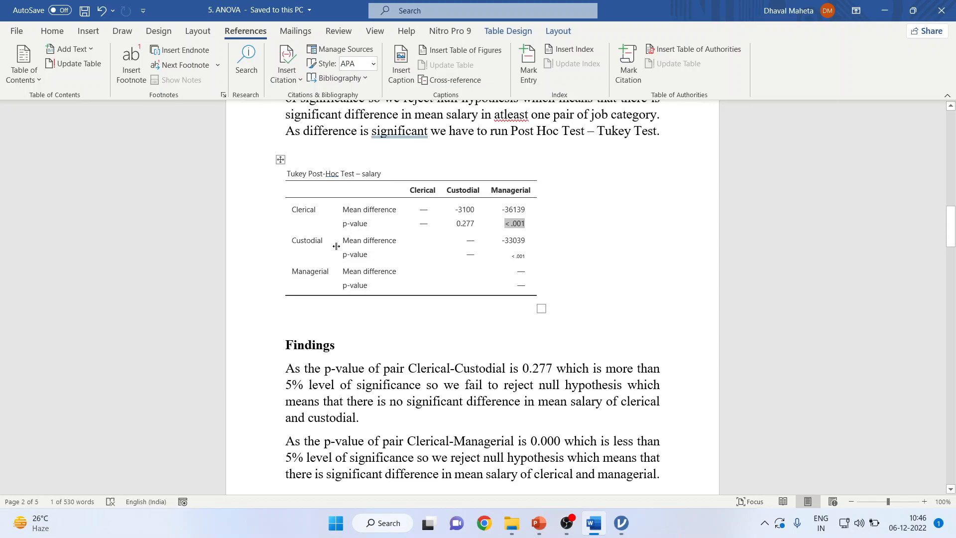
- Remove the subscript formatting from the Custodial-Managerial p-value in the Tukey Post-Hoc Test table
{"action": "left_click_drag", "start_coordinate": [498, 241], "coordinate": [485, 255]}
{"action": "left_click", "coordinate": [524, 257]}
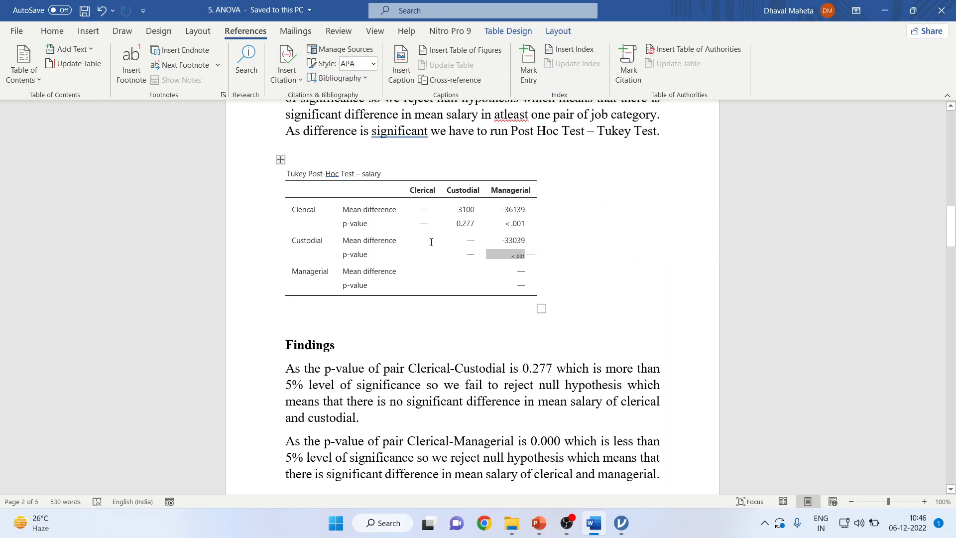
{"action": "left_click", "coordinate": [54, 32]}
{"action": "left_click", "coordinate": [184, 75]}
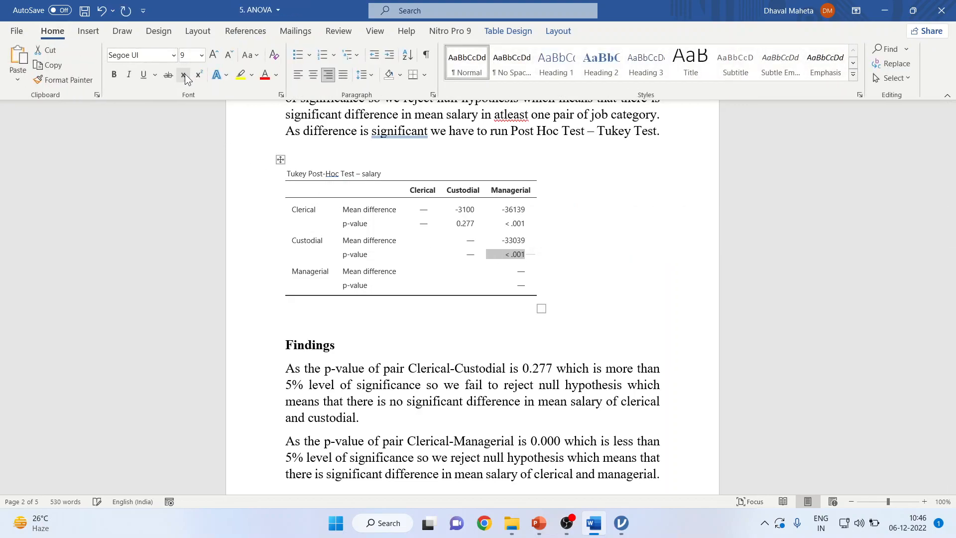
{"action": "left_click", "coordinate": [543, 204]}
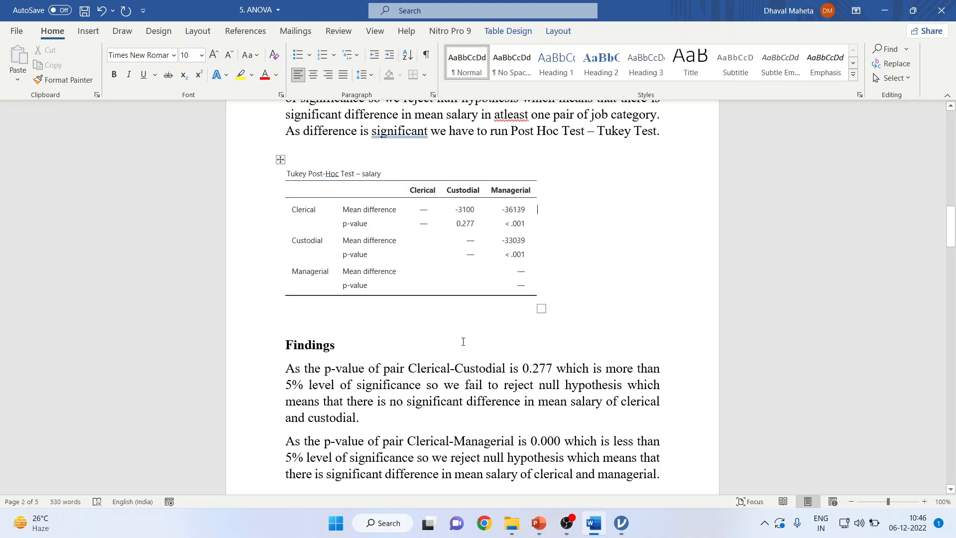
- Review the Findings paragraphs against the Tukey table, highlighting the Clerical-Custodial and Clerical-Managerial p-values
{"action": "scroll", "coordinate": [463, 342], "scroll_direction": "down", "scroll_amount": 1}
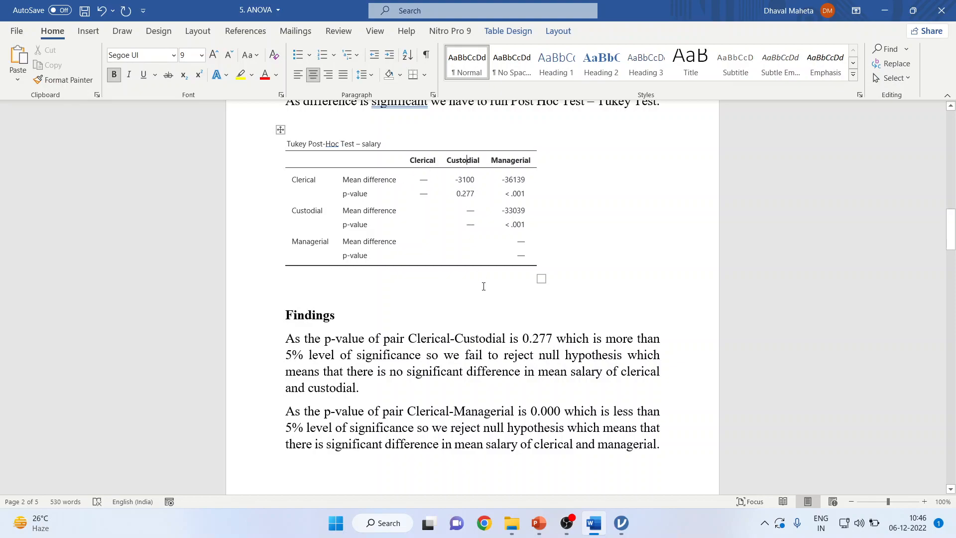
{"action": "mouse_move", "coordinate": [468, 193]}
{"action": "left_mouse_down"}
{"action": "mouse_move", "coordinate": [496, 196]}
{"action": "mouse_move", "coordinate": [471, 195]}
{"action": "left_mouse_up"}
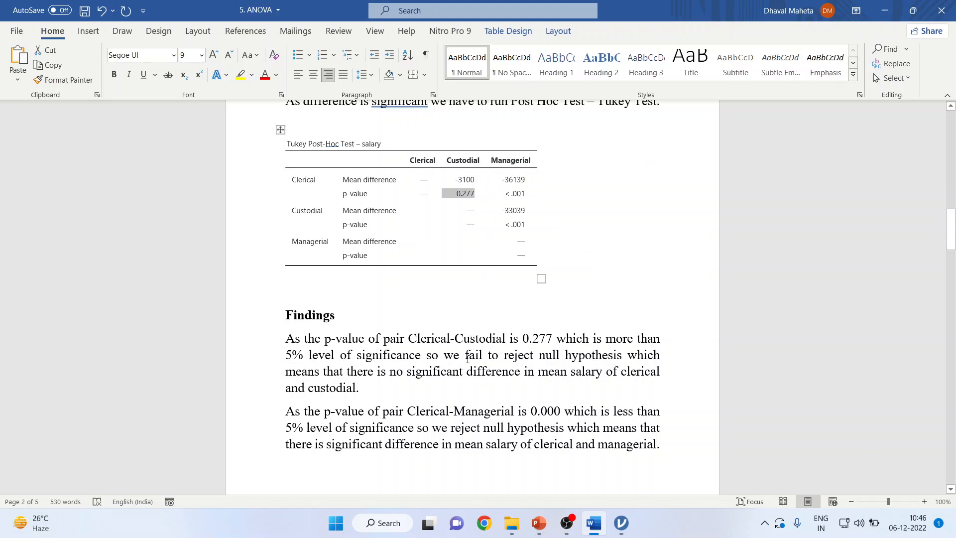
{"action": "scroll", "coordinate": [468, 359], "scroll_direction": "down", "scroll_amount": 1}
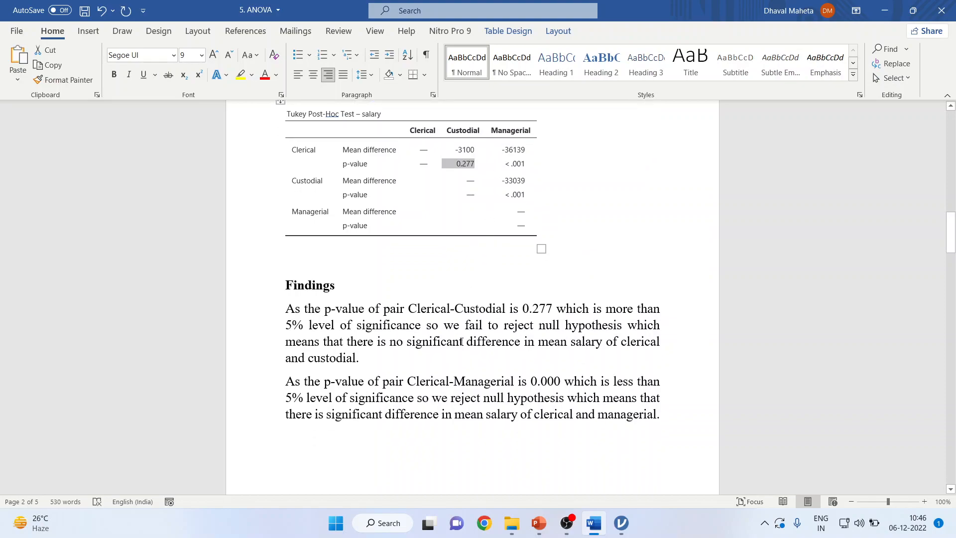
{"action": "left_click_drag", "start_coordinate": [502, 165], "coordinate": [526, 165]}
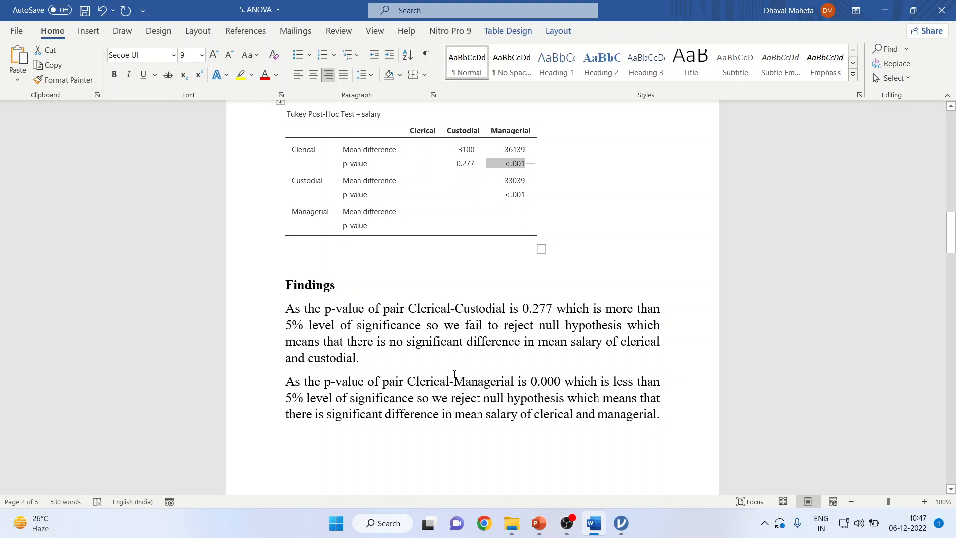
{"action": "left_click", "coordinate": [306, 150]}
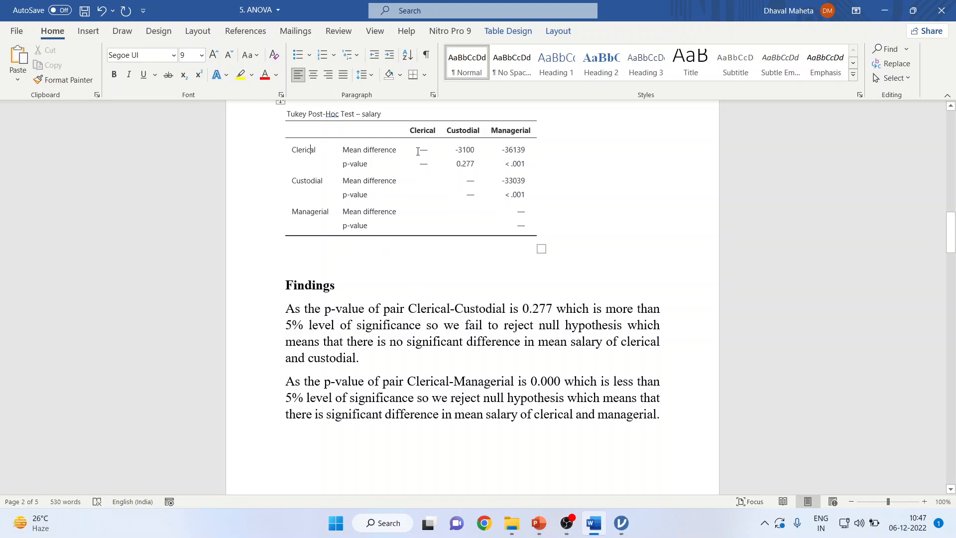
{"action": "left_click", "coordinate": [520, 130]}
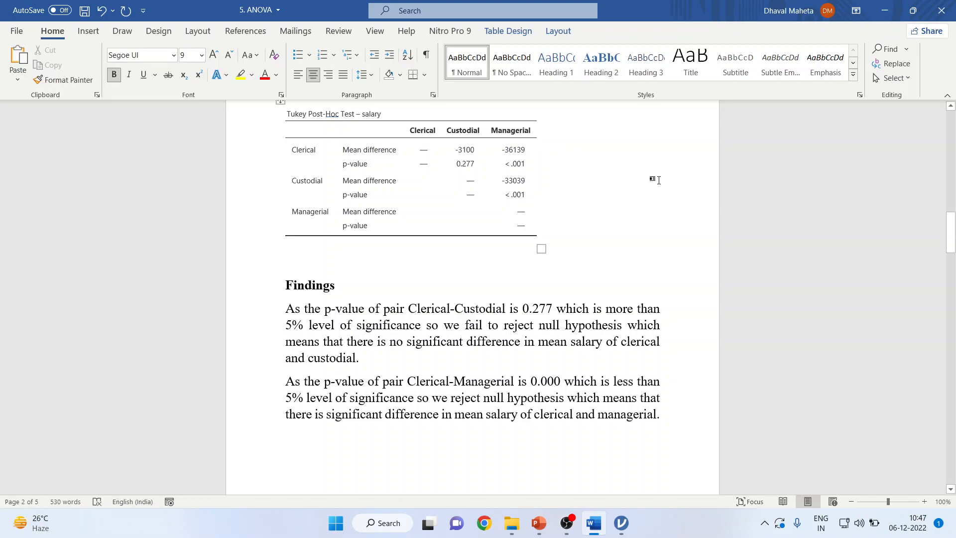
- View the salary plot in Word, switch to jamovi and enable the descriptives plots for salary by jobcat
{"action": "scroll", "coordinate": [659, 180], "scroll_direction": "down", "scroll_amount": 9}
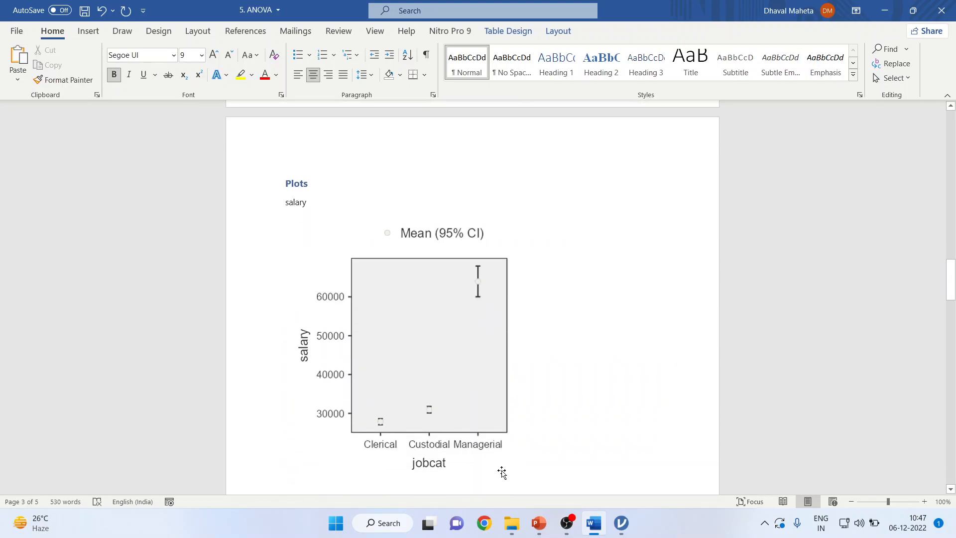
{"action": "left_click", "coordinate": [623, 523]}
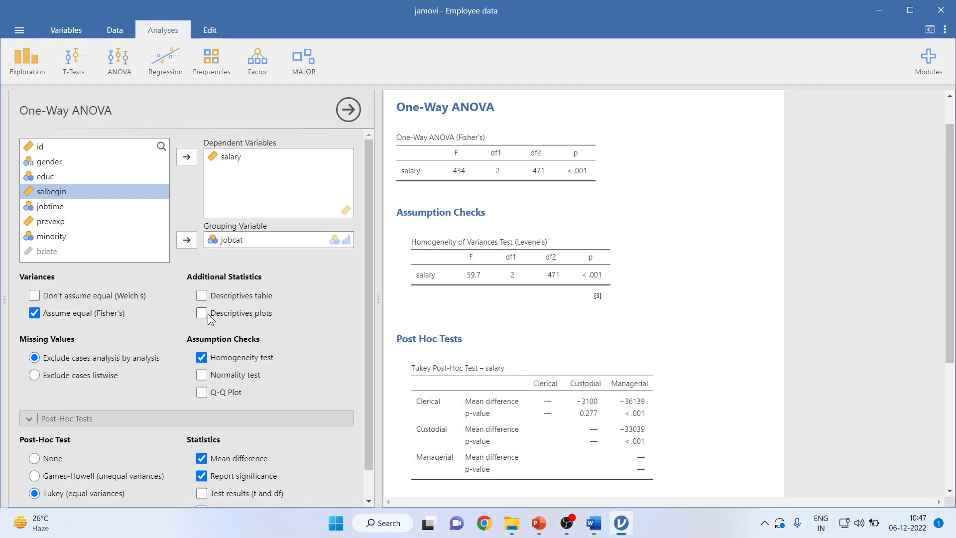
{"action": "left_click", "coordinate": [202, 313]}
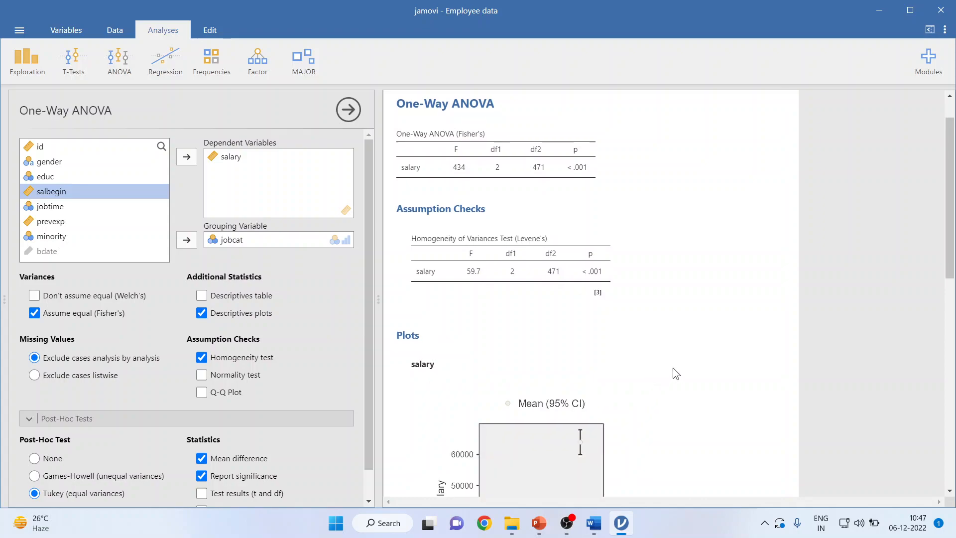
{"action": "scroll", "coordinate": [673, 368], "scroll_direction": "down", "scroll_amount": 5}
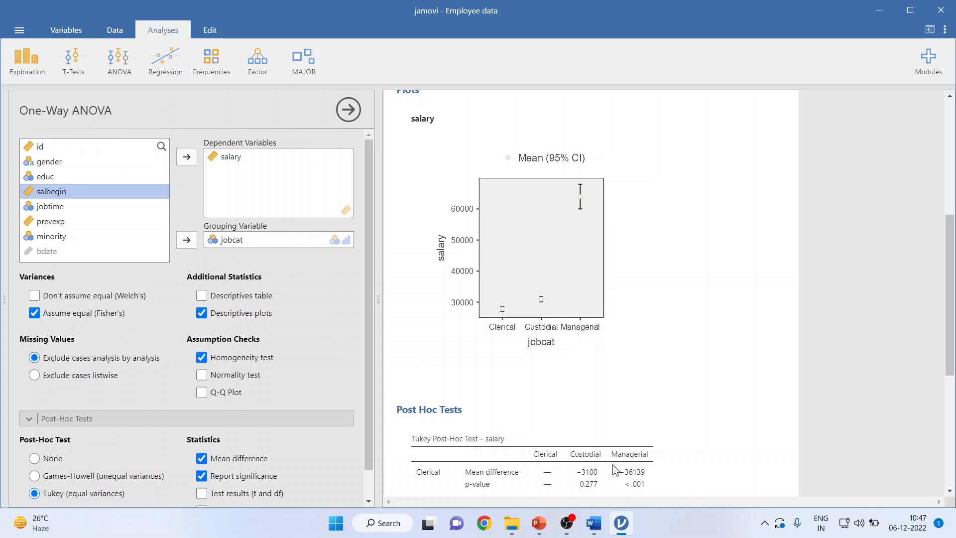
- Switch to Word to read the 2nd Scenario (Unequal Variances) section with Welch's ANOVA, and return to jamovi
{"action": "left_click", "coordinate": [593, 522]}
{"action": "scroll", "coordinate": [591, 320], "scroll_direction": "down", "scroll_amount": 4}
{"action": "scroll", "coordinate": [591, 320], "scroll_direction": "down", "scroll_amount": 12}
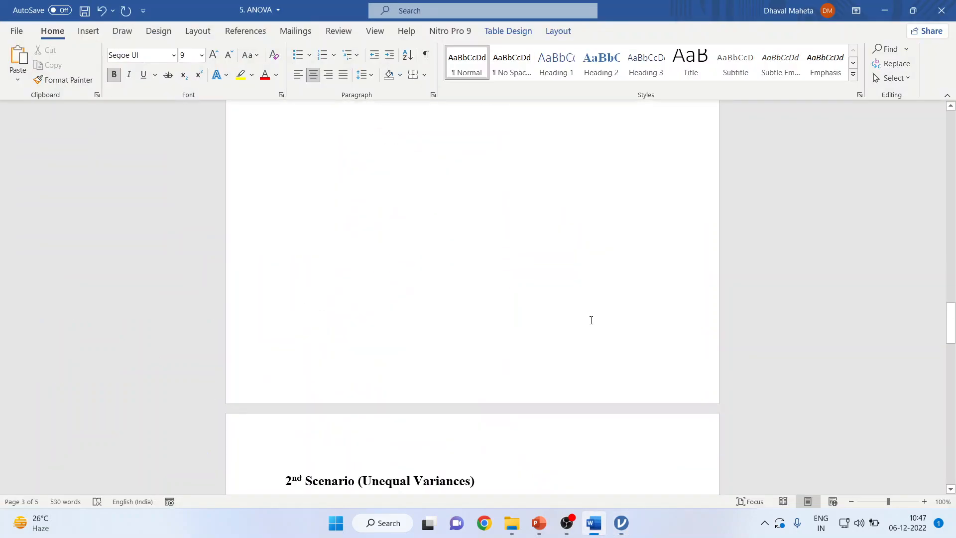
{"action": "scroll", "coordinate": [405, 167], "scroll_direction": "up", "scroll_amount": 2}
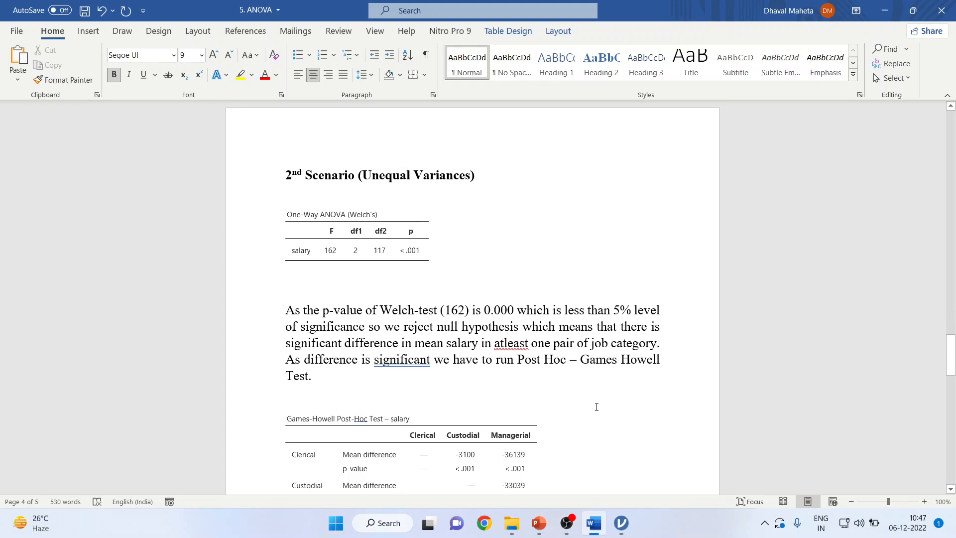
{"action": "left_click", "coordinate": [621, 523]}
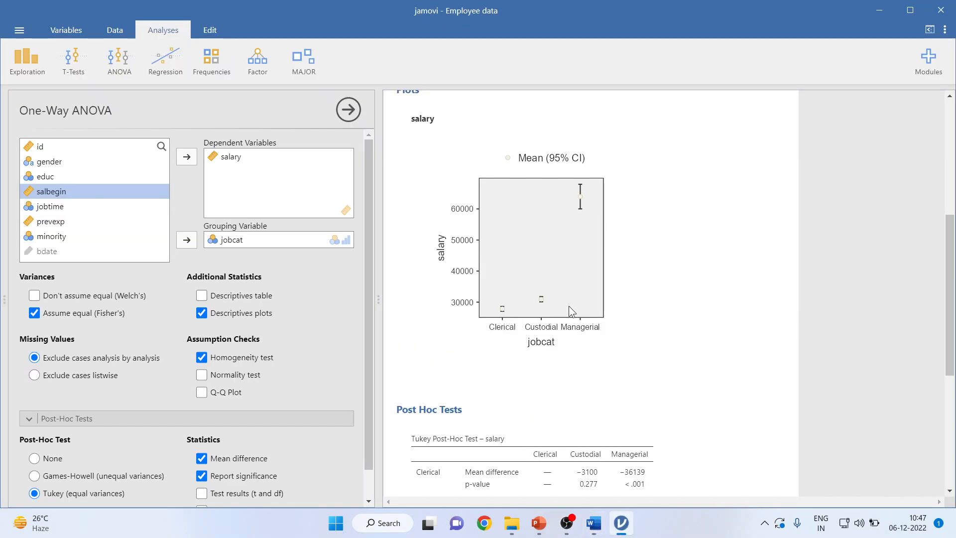
- Check the homogeneity test in jamovi, then switch to Word and highlight the null and alternative hypotheses and the Levene's p-value
{"action": "left_click_drag", "start_coordinate": [951, 302], "coordinate": [951, 187]}
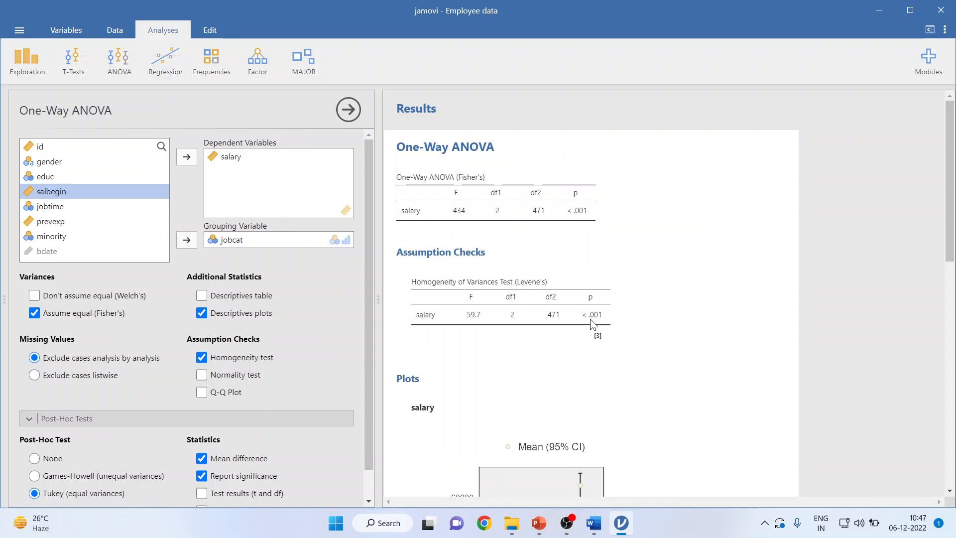
{"action": "left_click", "coordinate": [595, 523]}
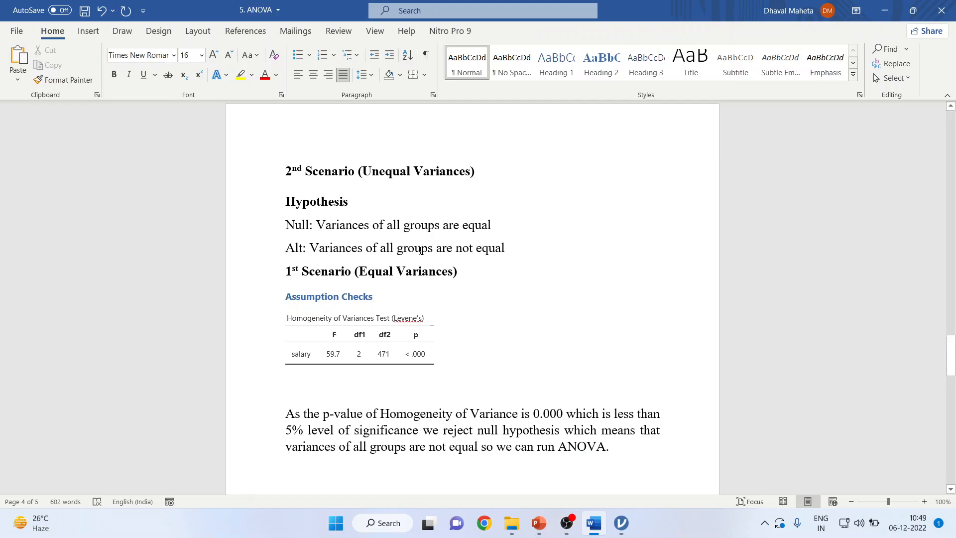
{"action": "left_click_drag", "start_coordinate": [285, 221], "coordinate": [515, 230]}
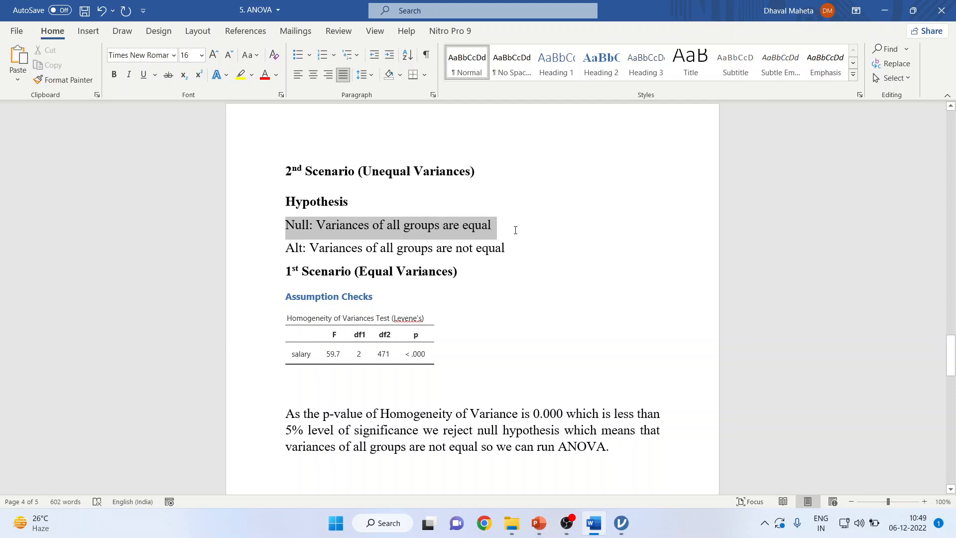
{"action": "left_click_drag", "start_coordinate": [284, 248], "coordinate": [508, 251]}
{"action": "left_click", "coordinate": [443, 358]}
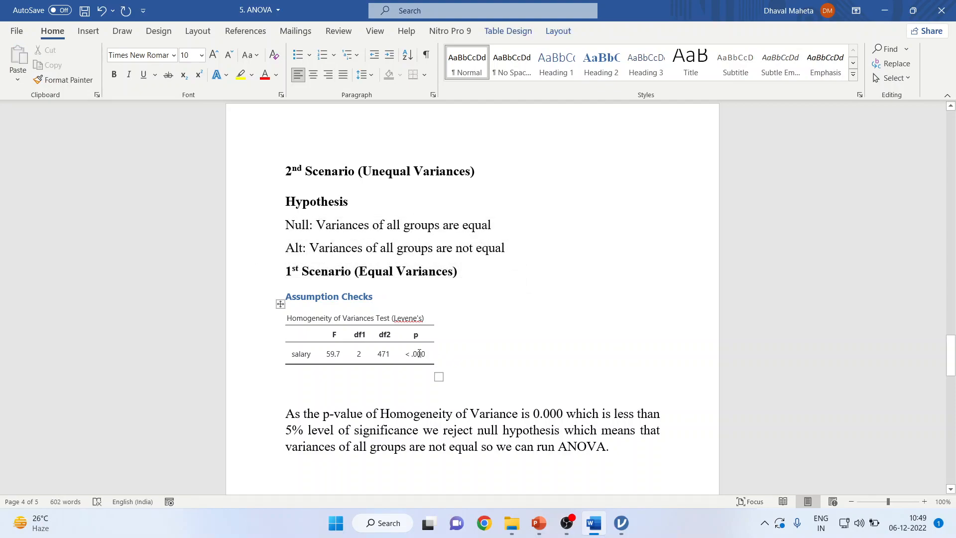
{"action": "left_click_drag", "start_coordinate": [412, 353], "coordinate": [437, 354]}
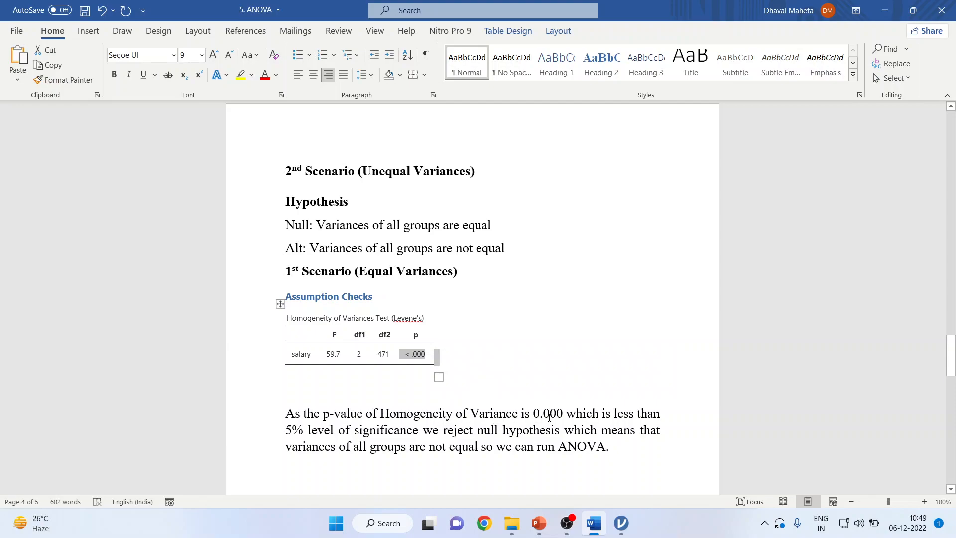
- Correct the homogeneity interpretation under the Levene's table to read "so we cannot run ANOVA"
{"action": "scroll", "coordinate": [532, 416], "scroll_direction": "down", "scroll_amount": 2}
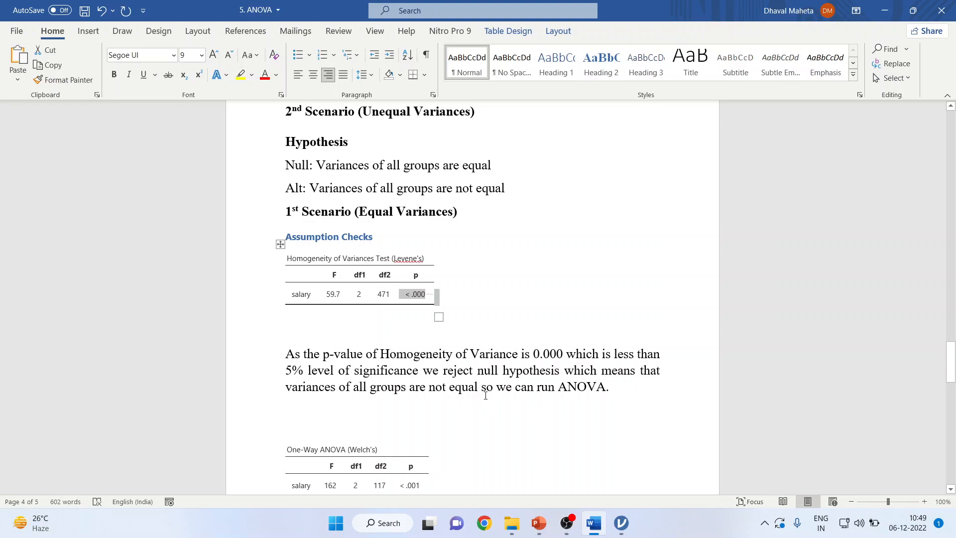
{"action": "left_click", "coordinate": [534, 393]}
{"action": "type", "text": "not"}
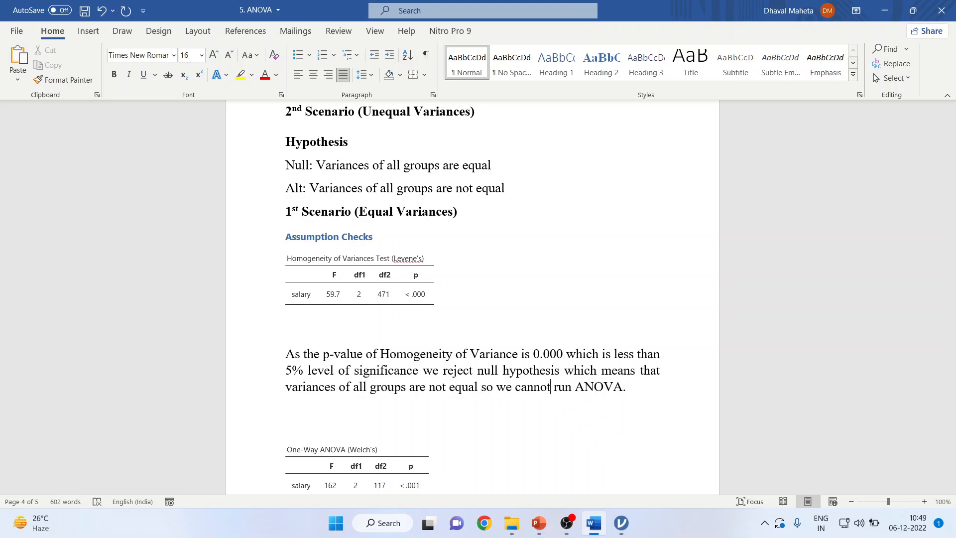
- Consult the variance decision flowchart in PowerPoint, switch to jamovi and use Welch's (don't assume equal) instead of Fisher's for the One-Way ANOVA
{"action": "left_click", "coordinate": [538, 523]}
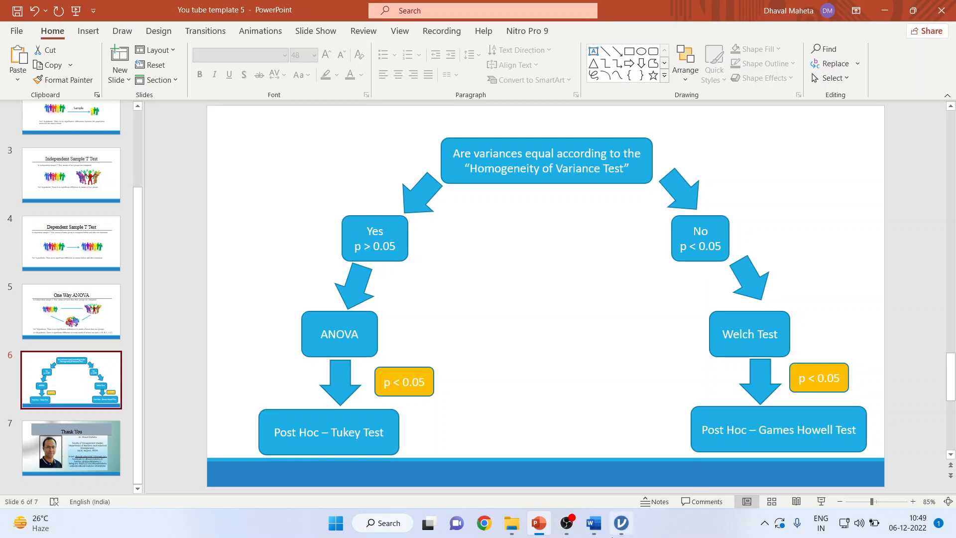
{"action": "mouse_move", "coordinate": [621, 523]}
{"action": "left_click", "coordinate": [552, 426]}
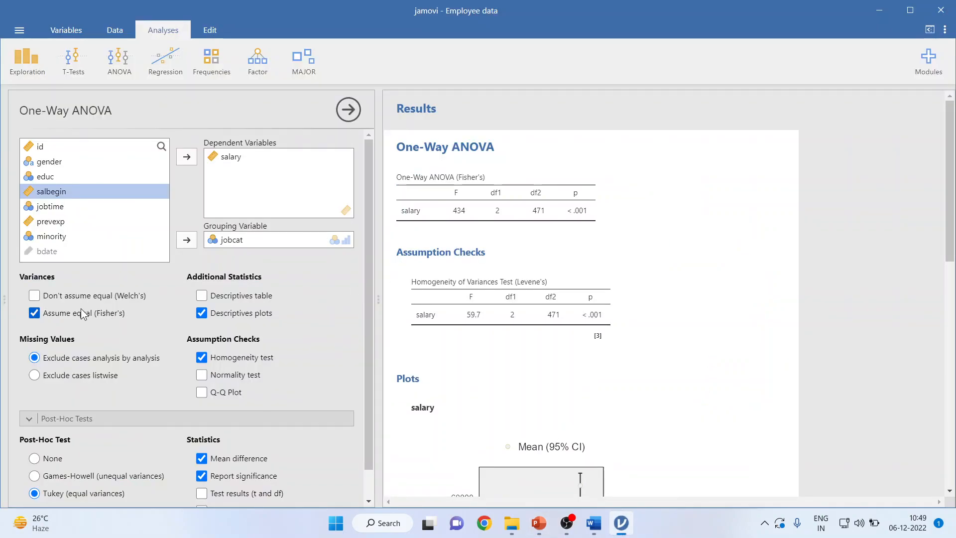
{"action": "left_click", "coordinate": [35, 296]}
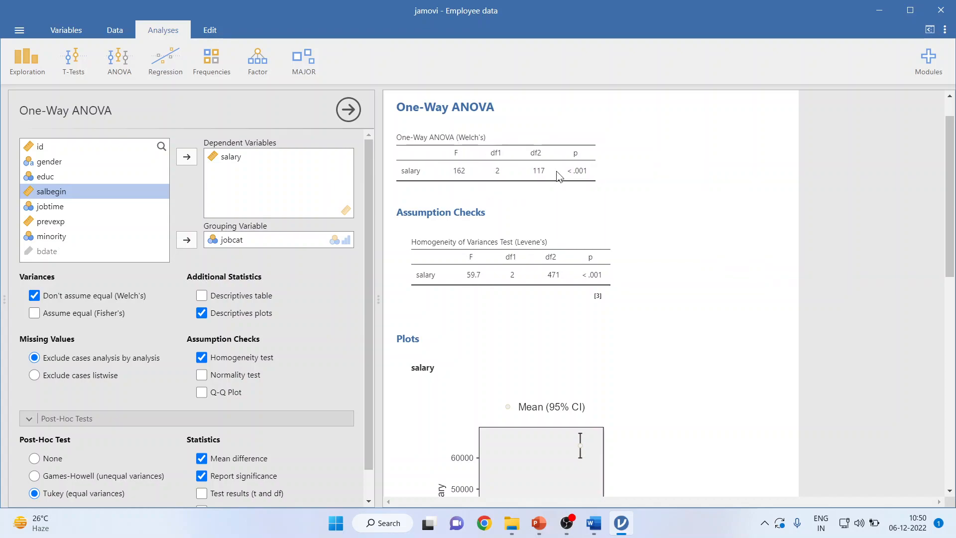
- Switch to Word and review the Welch's ANOVA table and its interpretation, highlighting the p-value
{"action": "left_click", "coordinate": [593, 522]}
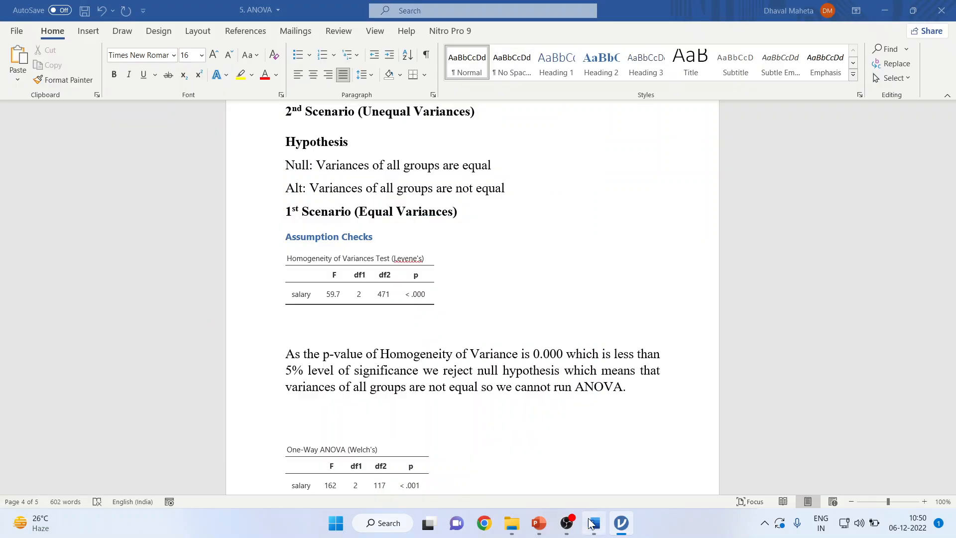
{"action": "scroll", "coordinate": [577, 391], "scroll_direction": "down", "scroll_amount": 2}
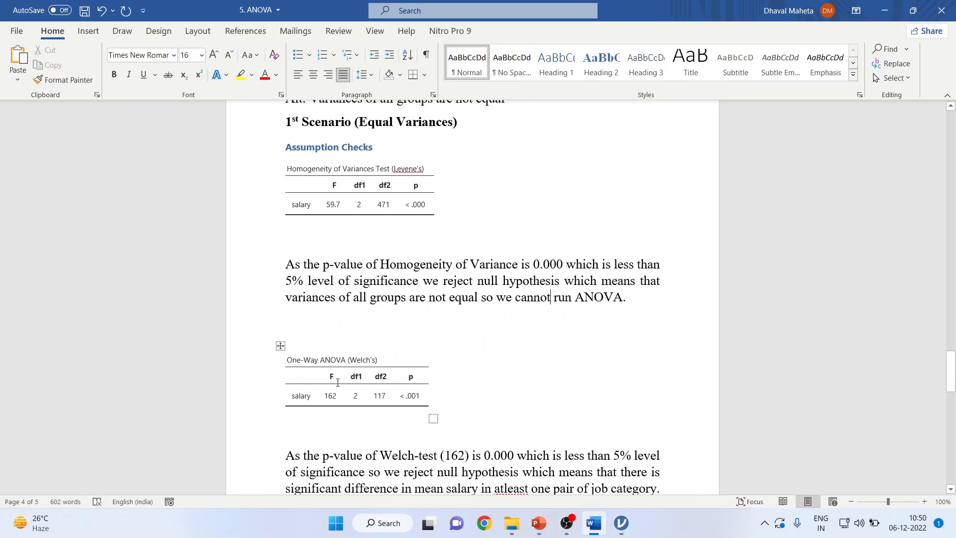
{"action": "left_click", "coordinate": [422, 386]}
{"action": "scroll", "coordinate": [518, 383], "scroll_direction": "down", "scroll_amount": 3}
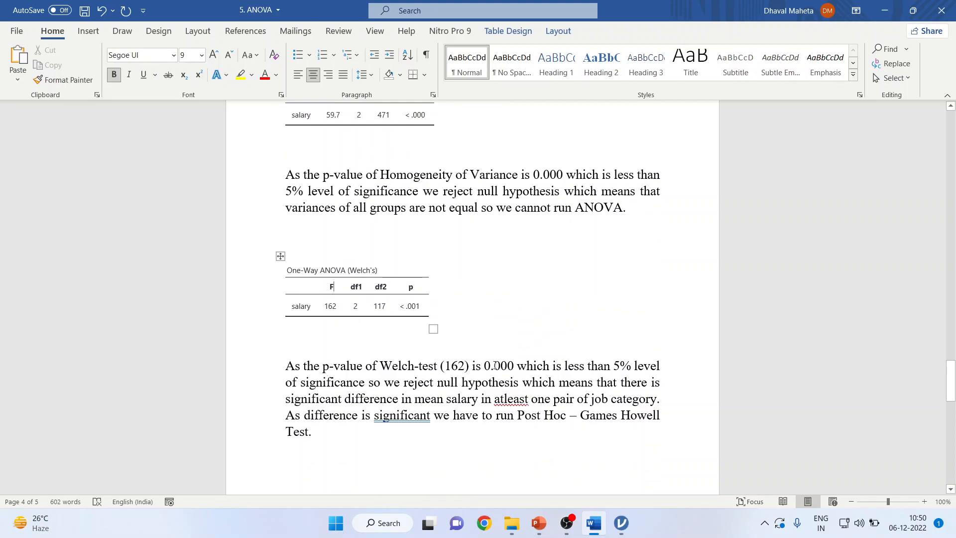
{"action": "triple_click", "coordinate": [408, 311]}
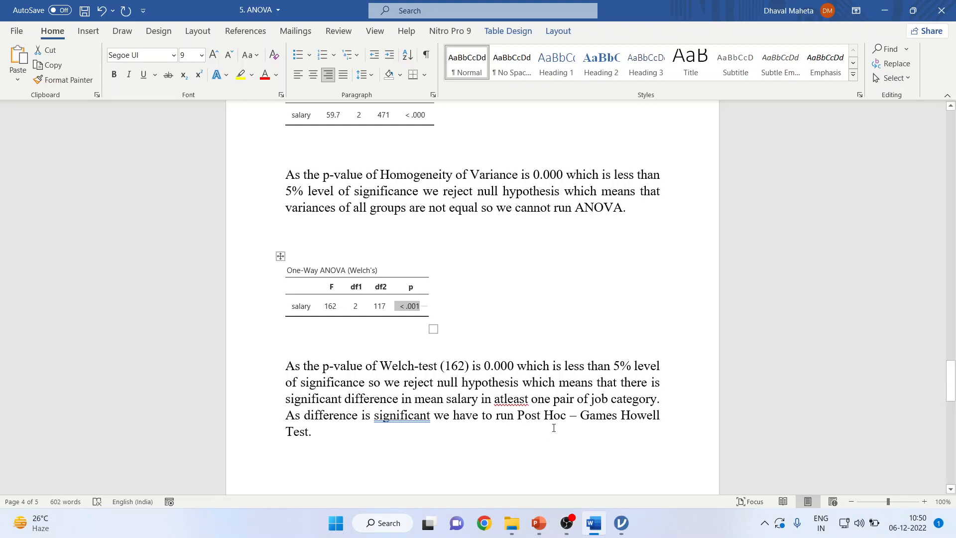
- Consult the flowchart in PowerPoint, switch to jamovi and set the post-hoc test to Games-Howell (unequal variances), bringing its table into view
{"action": "left_click", "coordinate": [538, 523]}
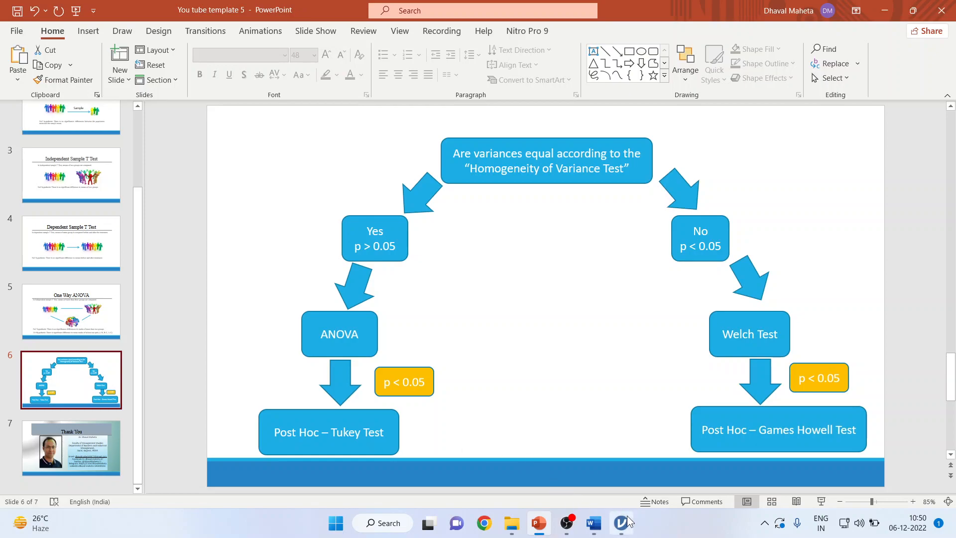
{"action": "mouse_move", "coordinate": [629, 521]}
{"action": "left_click", "coordinate": [626, 519]}
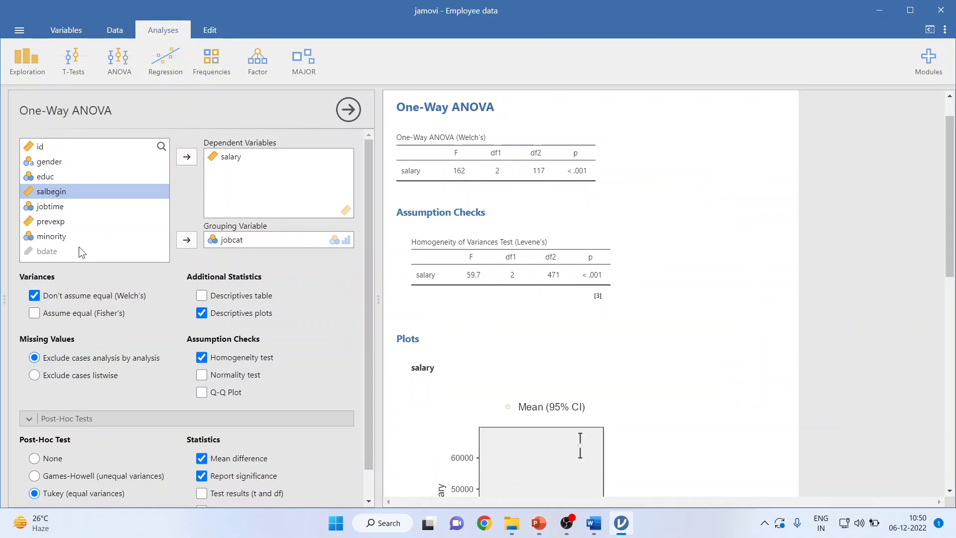
{"action": "scroll", "coordinate": [108, 455], "scroll_direction": "down", "scroll_amount": 1}
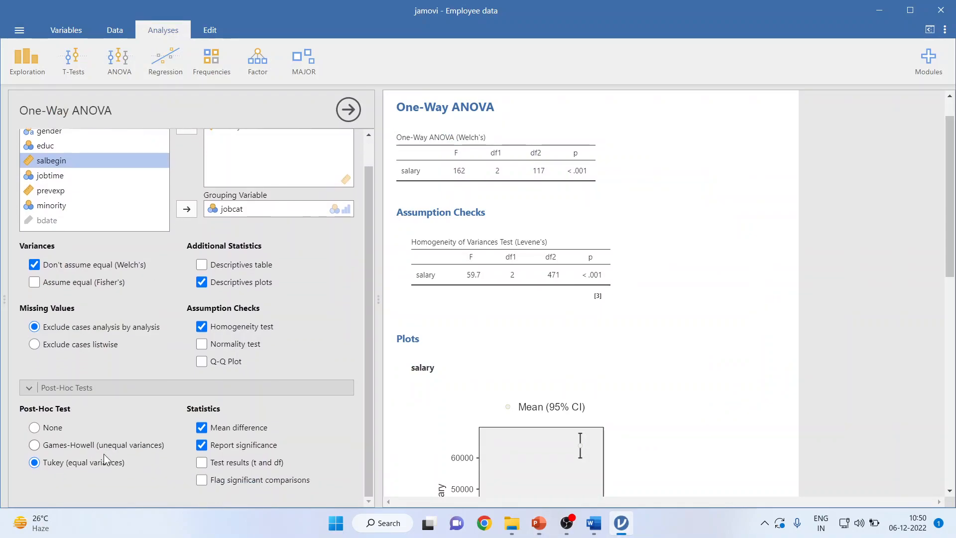
{"action": "left_click", "coordinate": [35, 446]}
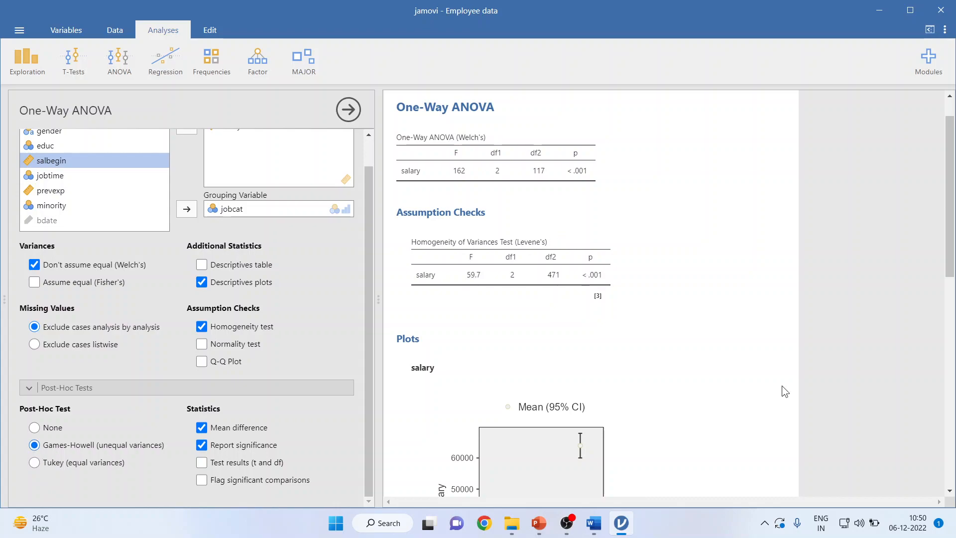
{"action": "scroll", "coordinate": [702, 377], "scroll_direction": "down", "scroll_amount": 9}
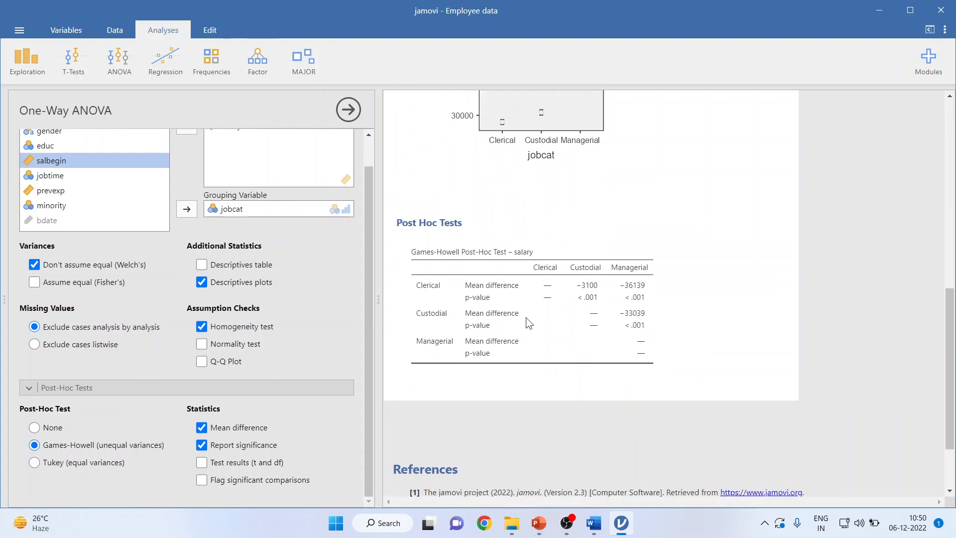
{"action": "right_click", "coordinate": [627, 333]}
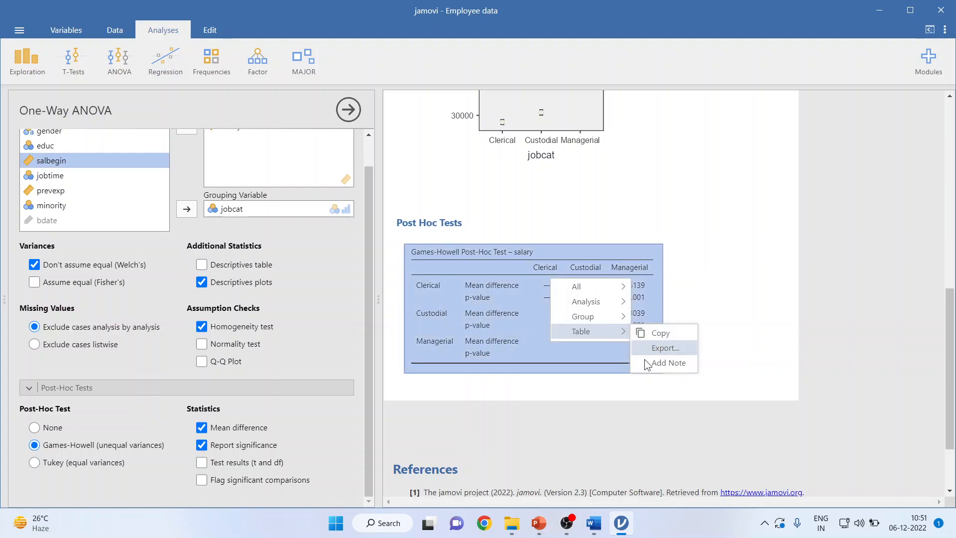
- Switch to Word and review the Games-Howell table, highlighting the Clerical-Custodial p-value, its interpretation paragraph and the Clerical-Managerial p-value
{"action": "left_click", "coordinate": [592, 522]}
{"action": "scroll", "coordinate": [540, 389], "scroll_direction": "down", "scroll_amount": 10}
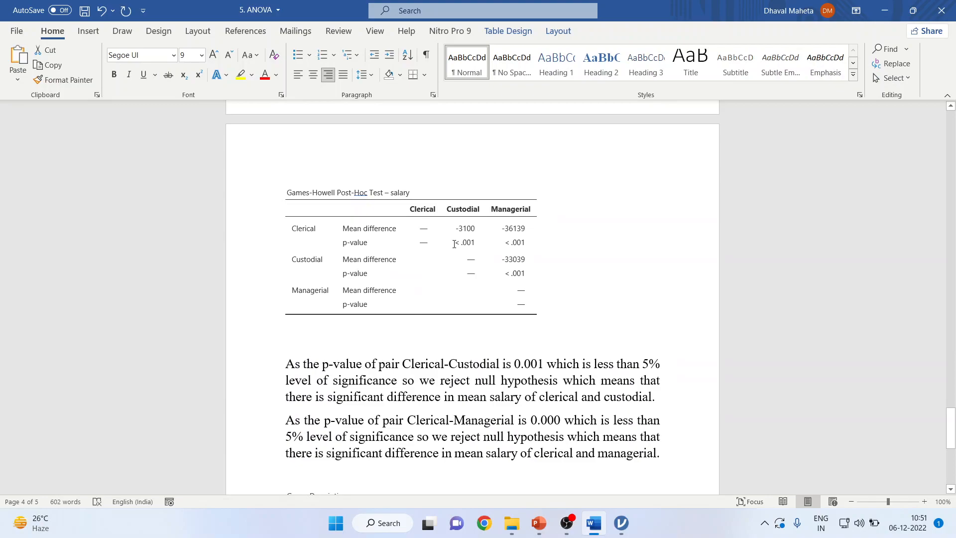
{"action": "left_click_drag", "start_coordinate": [454, 244], "coordinate": [476, 244]}
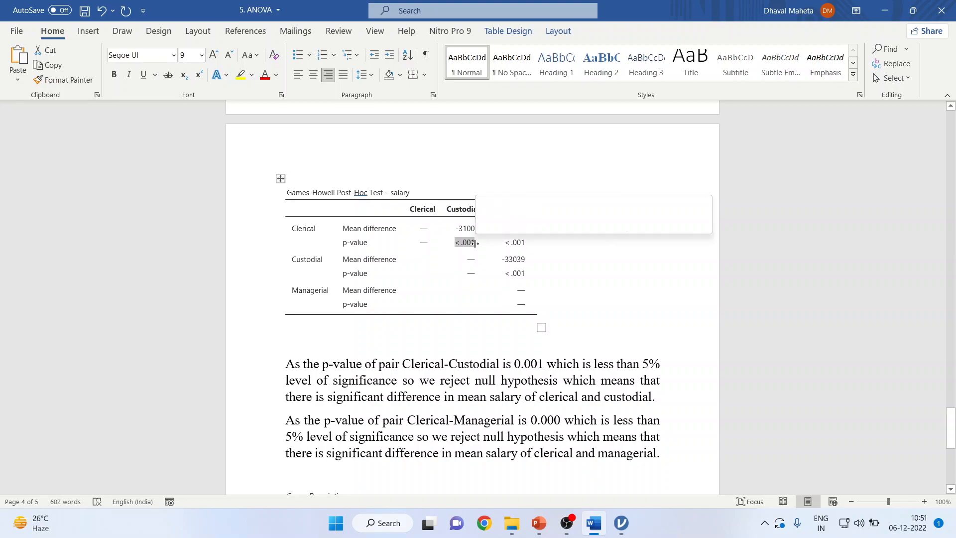
{"action": "left_click_drag", "start_coordinate": [286, 366], "coordinate": [695, 396]}
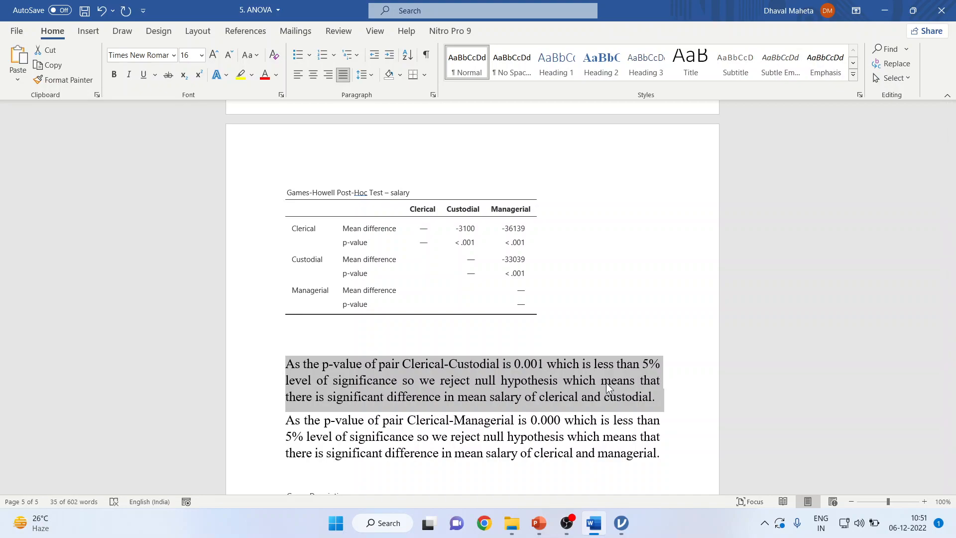
{"action": "scroll", "coordinate": [589, 386], "scroll_direction": "down", "scroll_amount": 3}
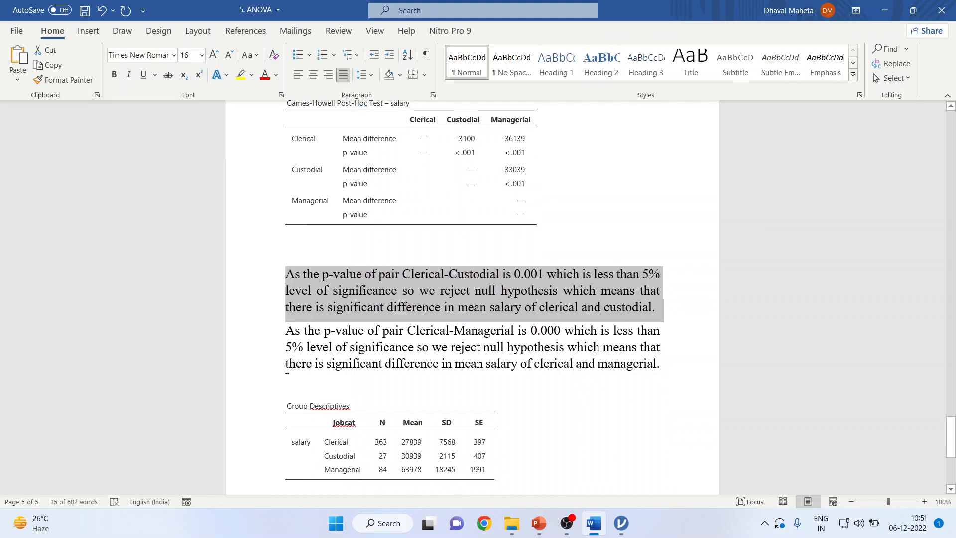
{"action": "triple_click", "coordinate": [508, 158]}
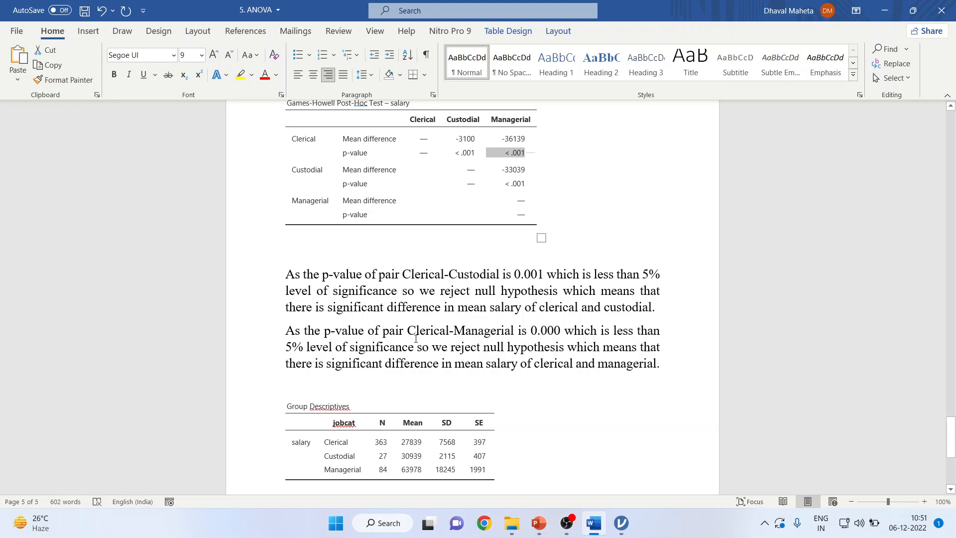
- Read the Group Descriptives section in Word, switch to jamovi and enable the descriptives table for salary by jobcat
{"action": "scroll", "coordinate": [416, 339], "scroll_direction": "down", "scroll_amount": 2}
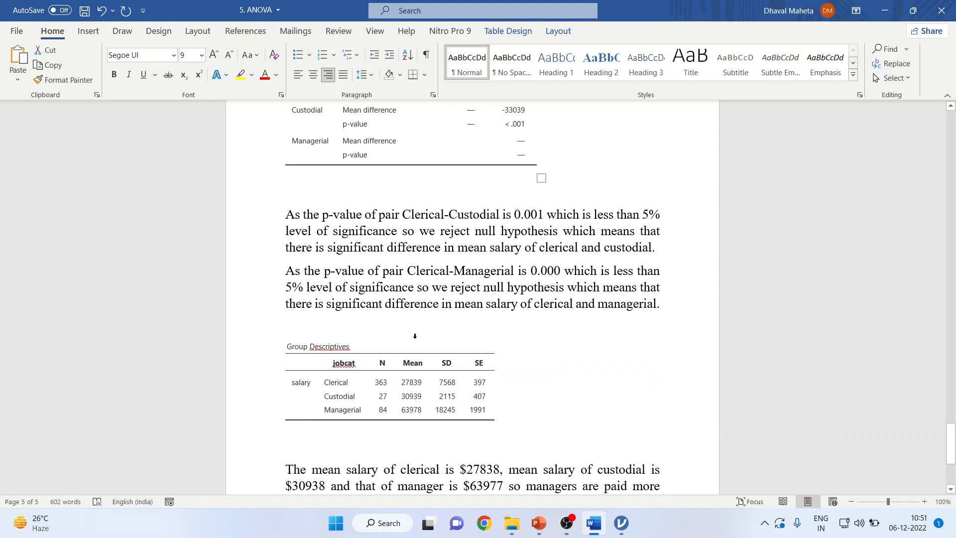
{"action": "scroll", "coordinate": [416, 339], "scroll_direction": "up", "scroll_amount": 1}
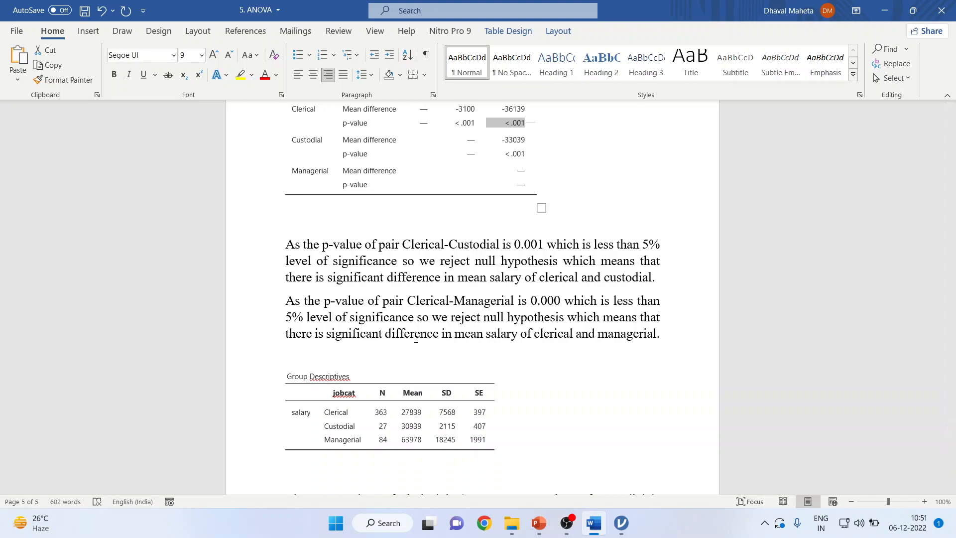
{"action": "scroll", "coordinate": [416, 339], "scroll_direction": "down", "scroll_amount": 3}
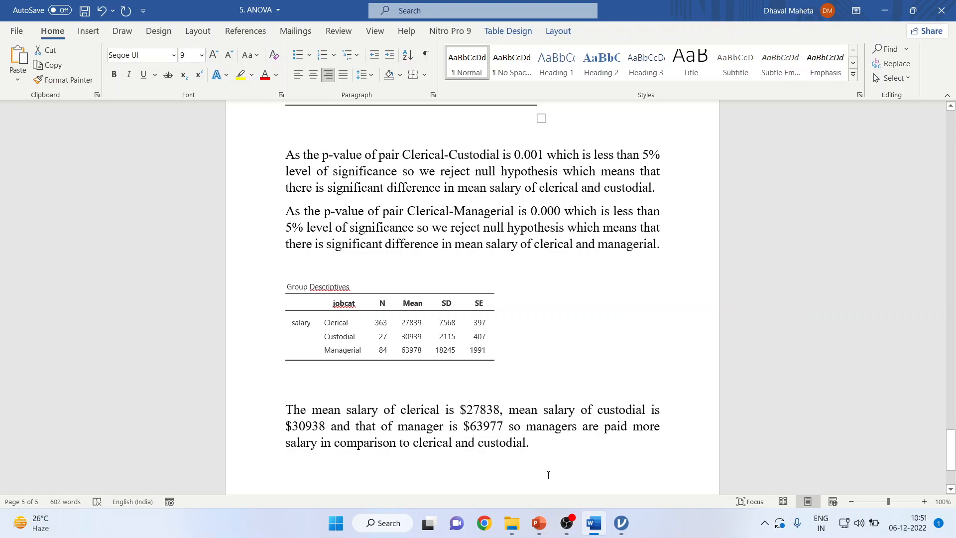
{"action": "left_click", "coordinate": [621, 523]}
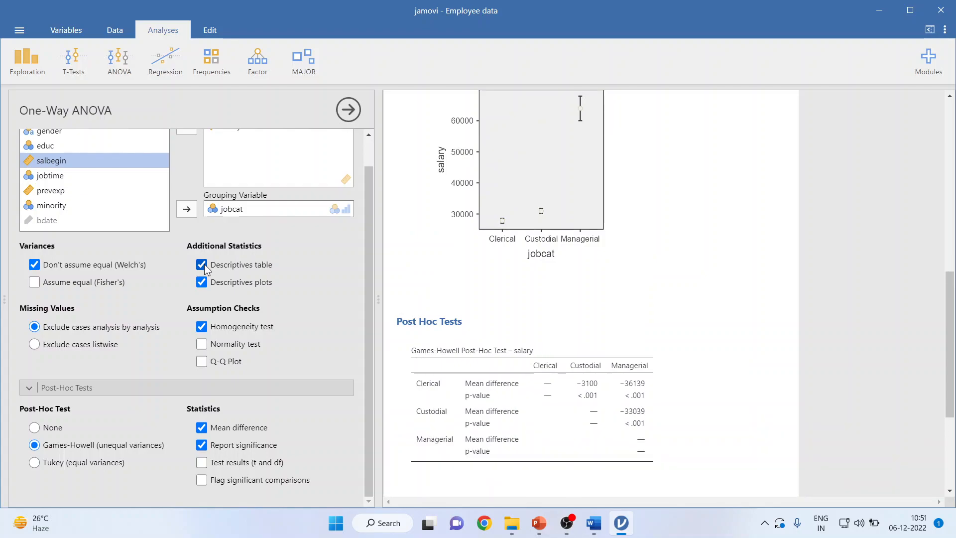
{"action": "scroll", "coordinate": [667, 301], "scroll_direction": "up", "scroll_amount": 10}
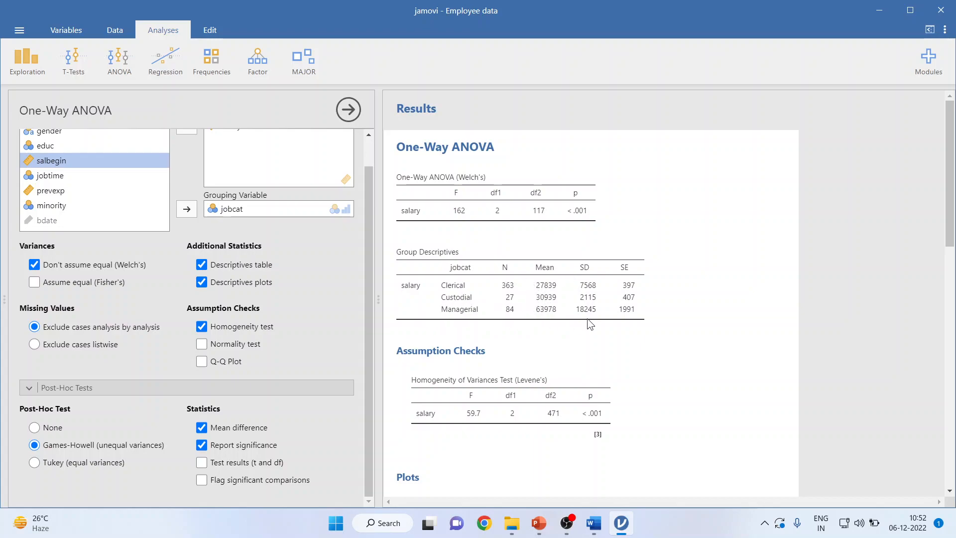
- Switch to Word and highlight the concluding paragraph comparing the mean salaries of clerical, custodial and managerial staff
{"action": "left_click", "coordinate": [593, 524]}
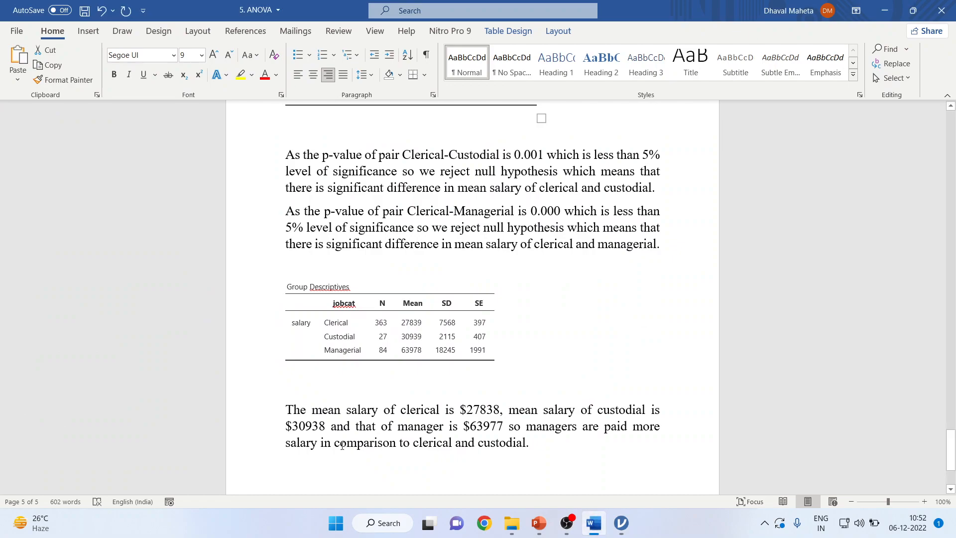
{"action": "left_click_drag", "start_coordinate": [286, 412], "coordinate": [503, 434]}
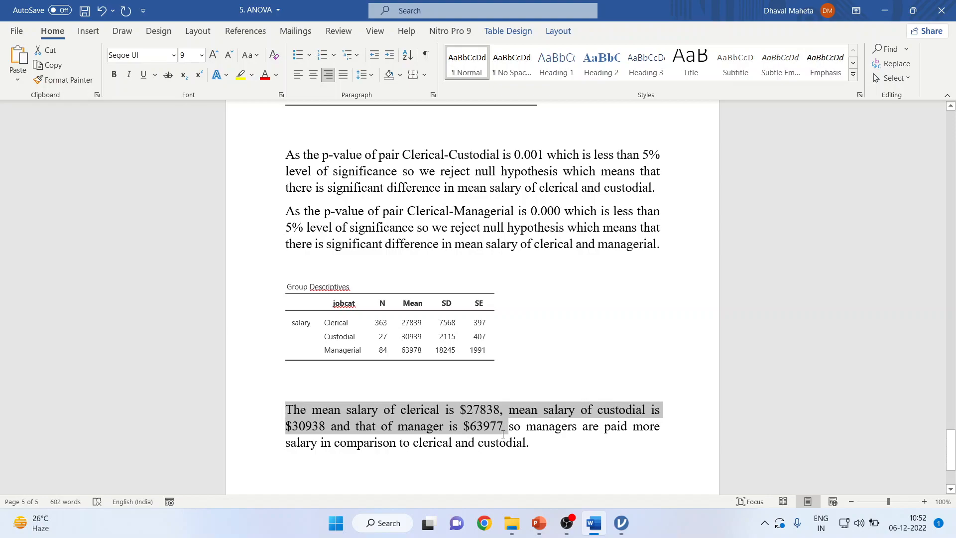
{"action": "left_click_drag", "start_coordinate": [503, 434], "coordinate": [542, 438]}
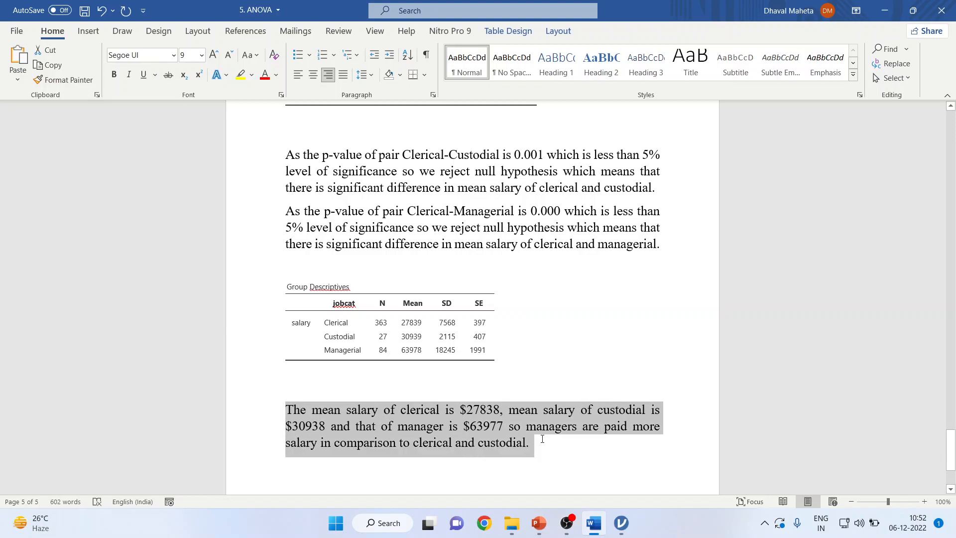
- Switch to PowerPoint and present the closing Thank You slide as a slide show
{"action": "left_click", "coordinate": [539, 523]}
{"action": "left_click", "coordinate": [107, 455]}
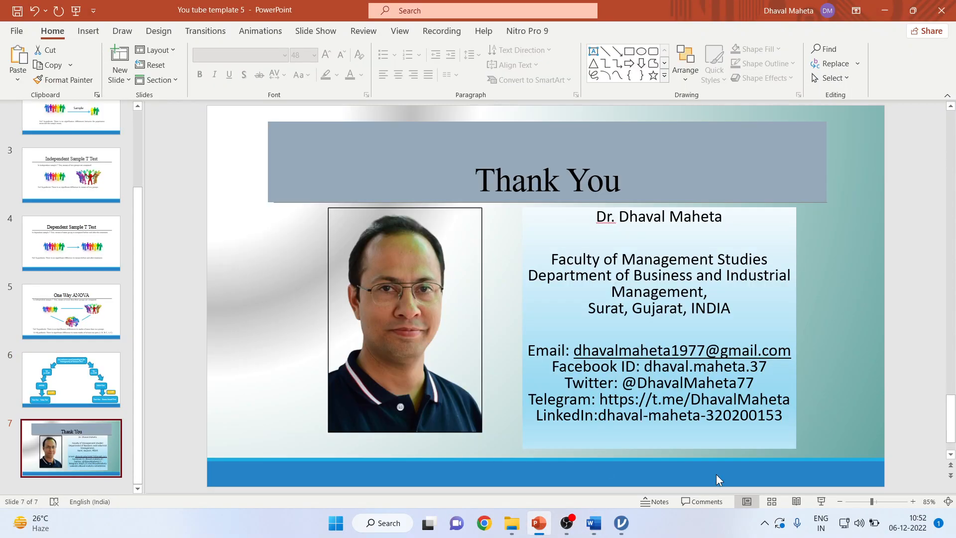
{"action": "left_click", "coordinate": [822, 502]}
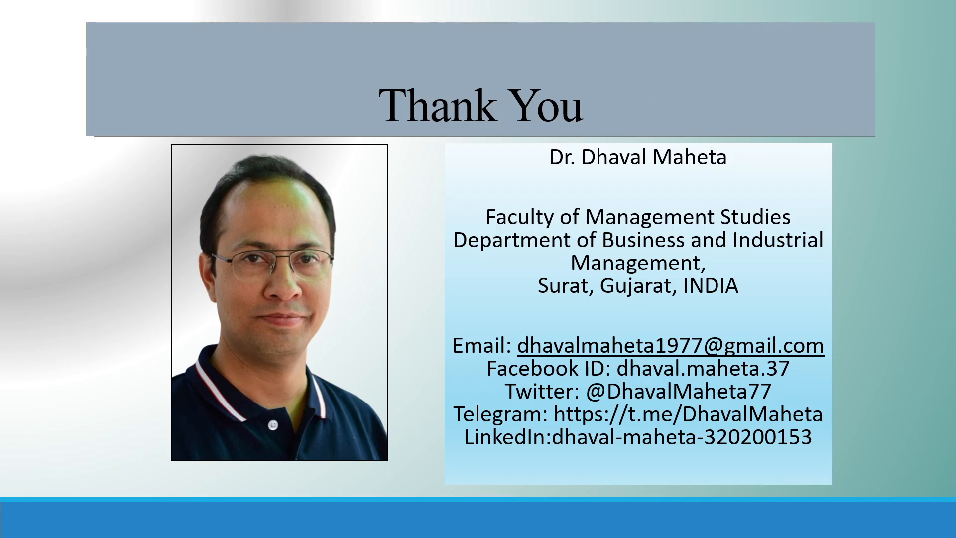